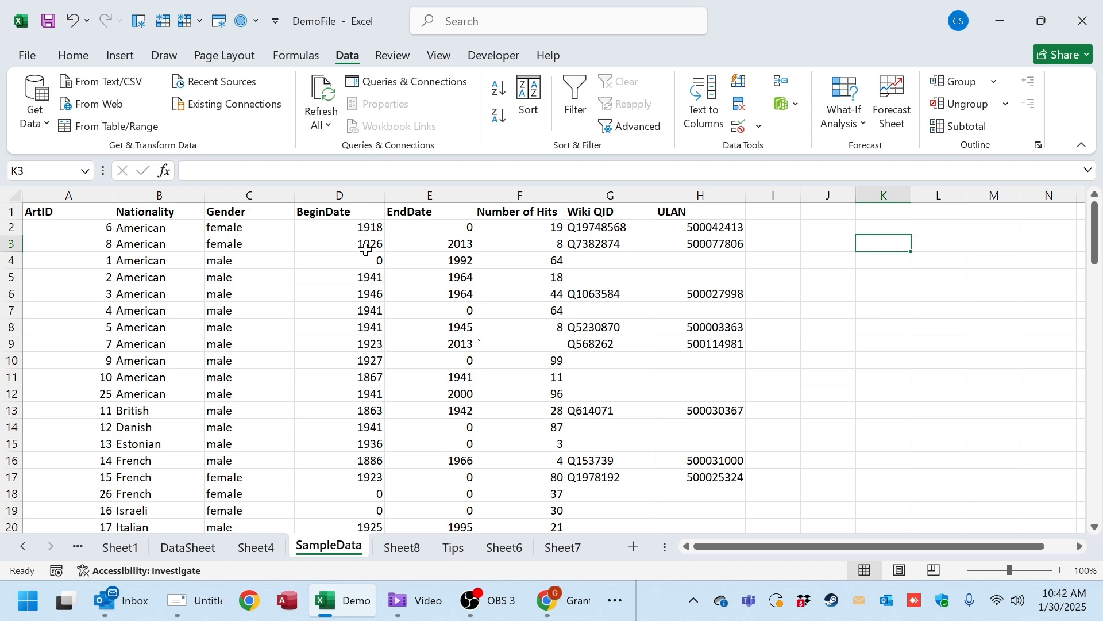
# Copy the American entry from B2 into cell K3.
pyautogui.click(544, 195)
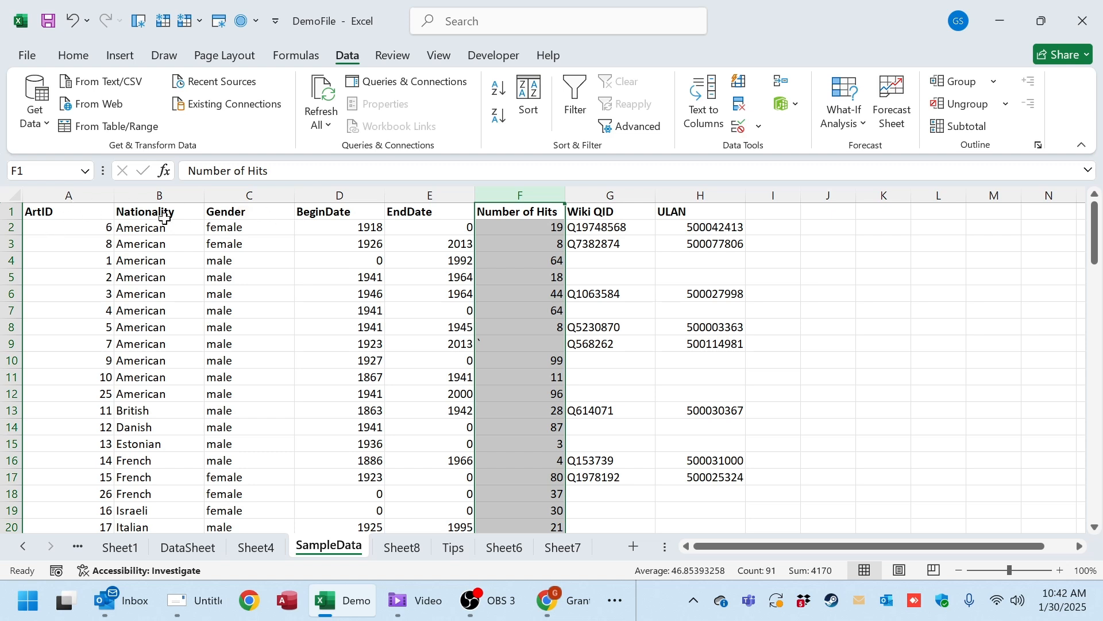
pyautogui.click(172, 197)
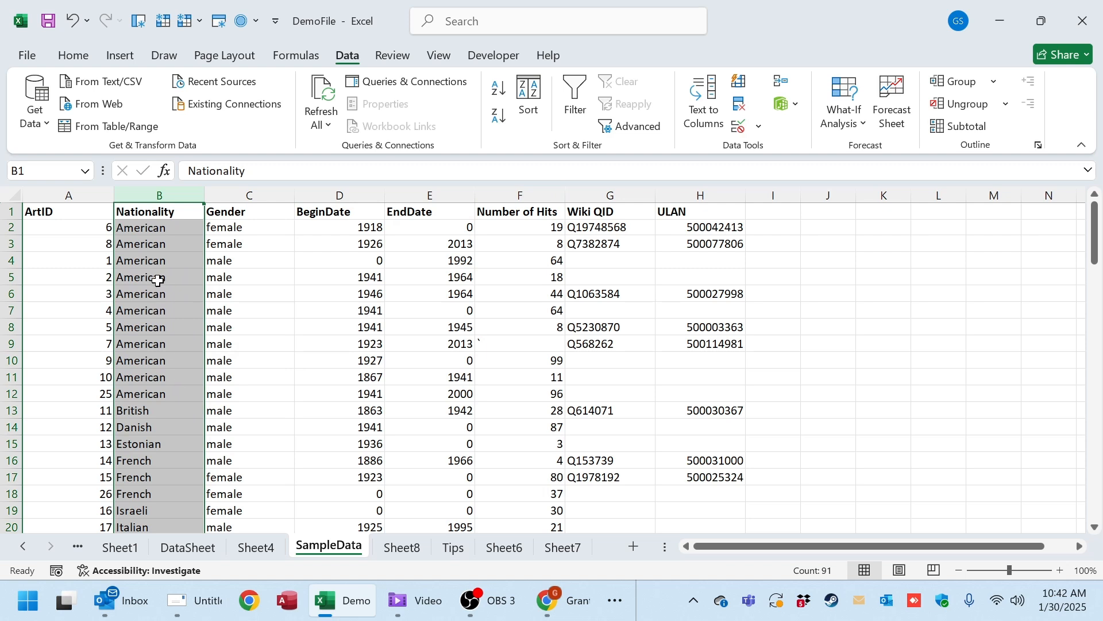
pyautogui.click(168, 231)
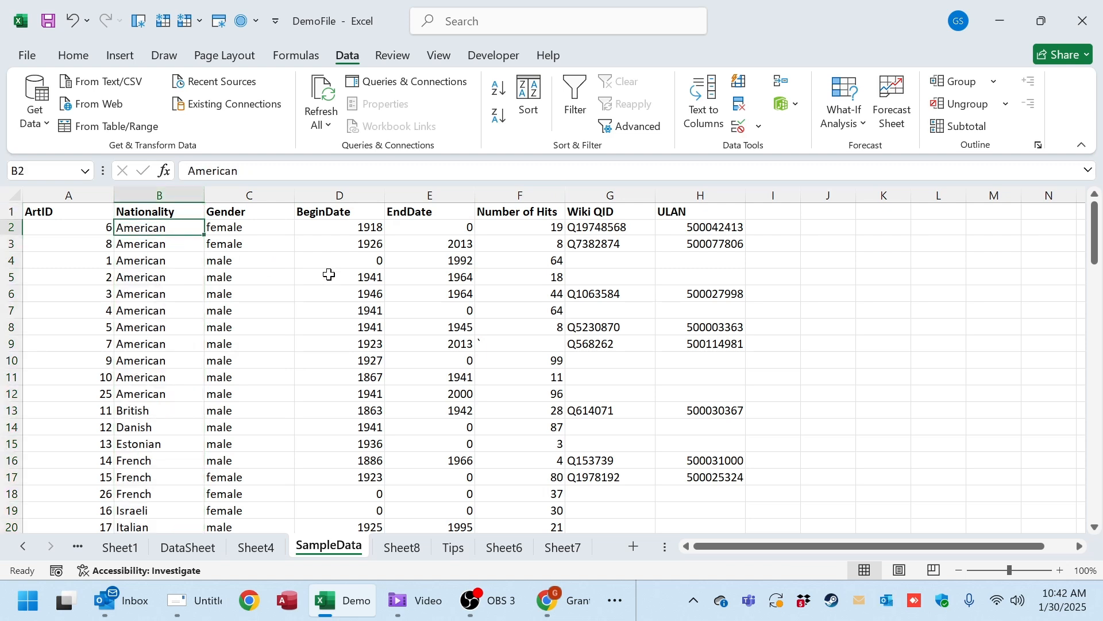
pyautogui.hotkey('ctrl', 'c')
pyautogui.click(869, 244)
pyautogui.hotkey('ctrl', 'v')
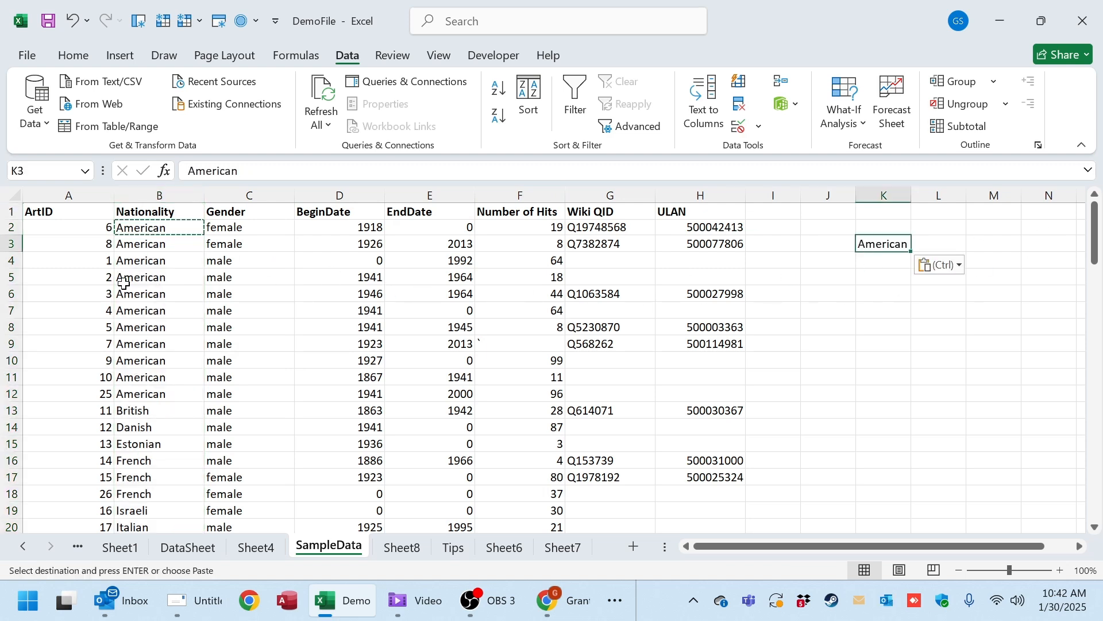
# Copy the whole Nationality column from SampleData onto a new worksheet, starting in column A.
pyautogui.click(159, 195)
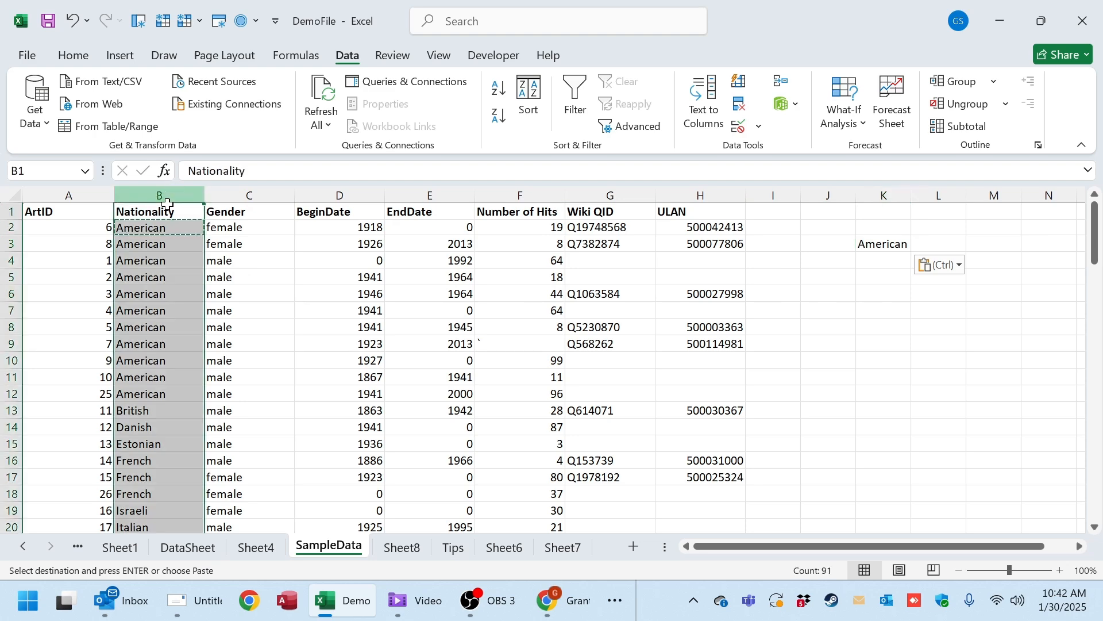
pyautogui.hotkey('ctrl', 'c')
pyautogui.click(634, 546)
pyautogui.hotkey('ctrl', 'v')
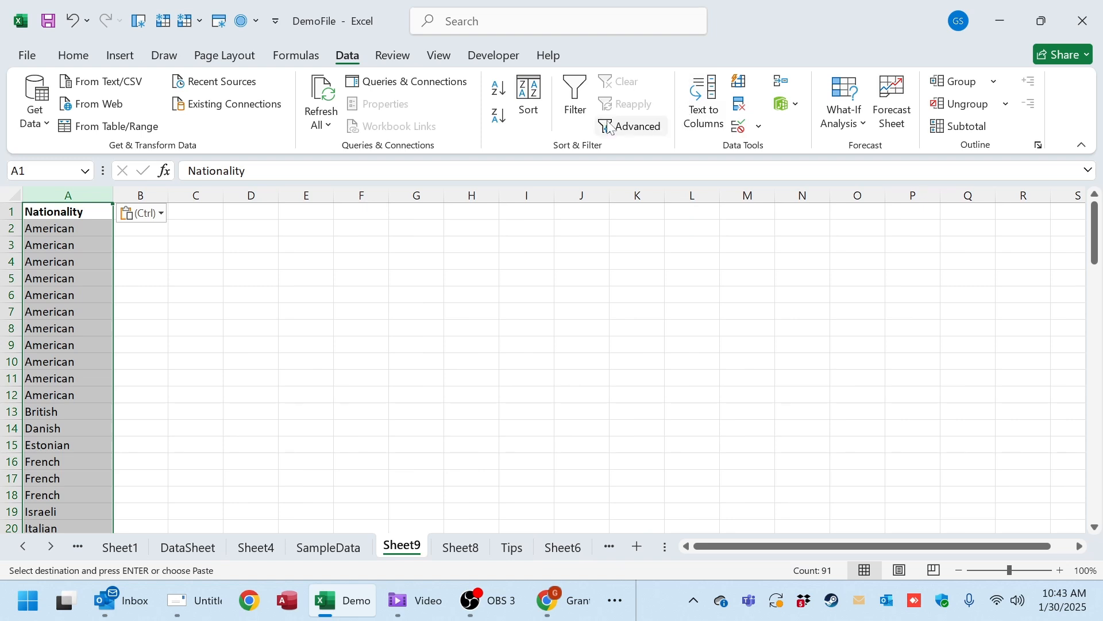
# Remove the duplicate entries from the copied Nationality list, treating the first row as a header.
pyautogui.click(744, 129)
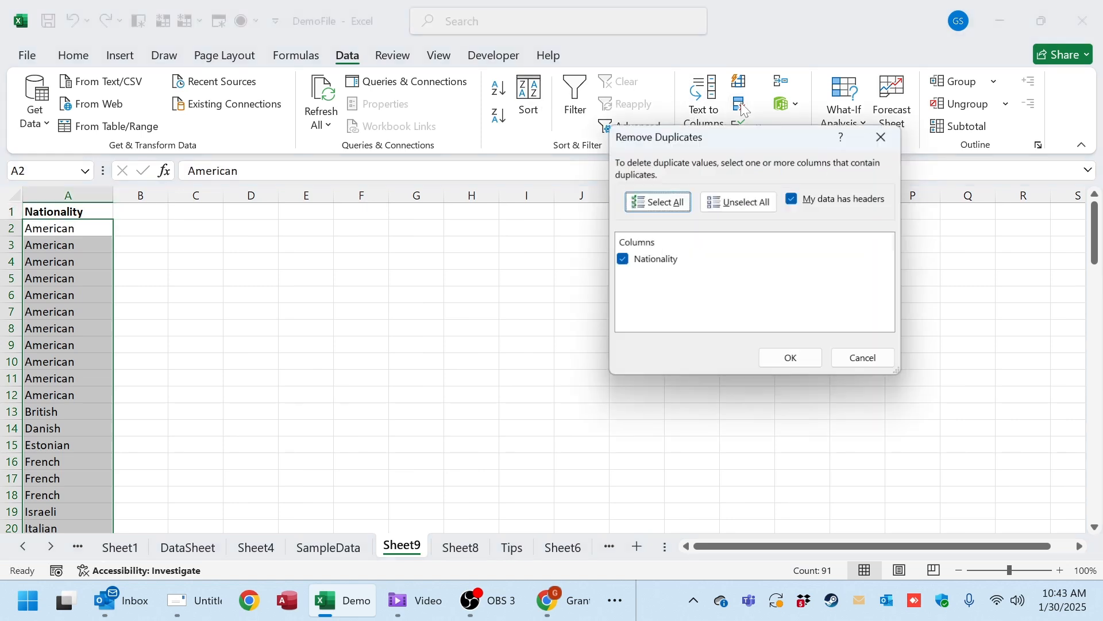
pyautogui.click(810, 370)
pyautogui.click(562, 345)
# Copy the deduplicated Nationality column back to the SampleData sheet, starting at K1.
pyautogui.click(88, 195)
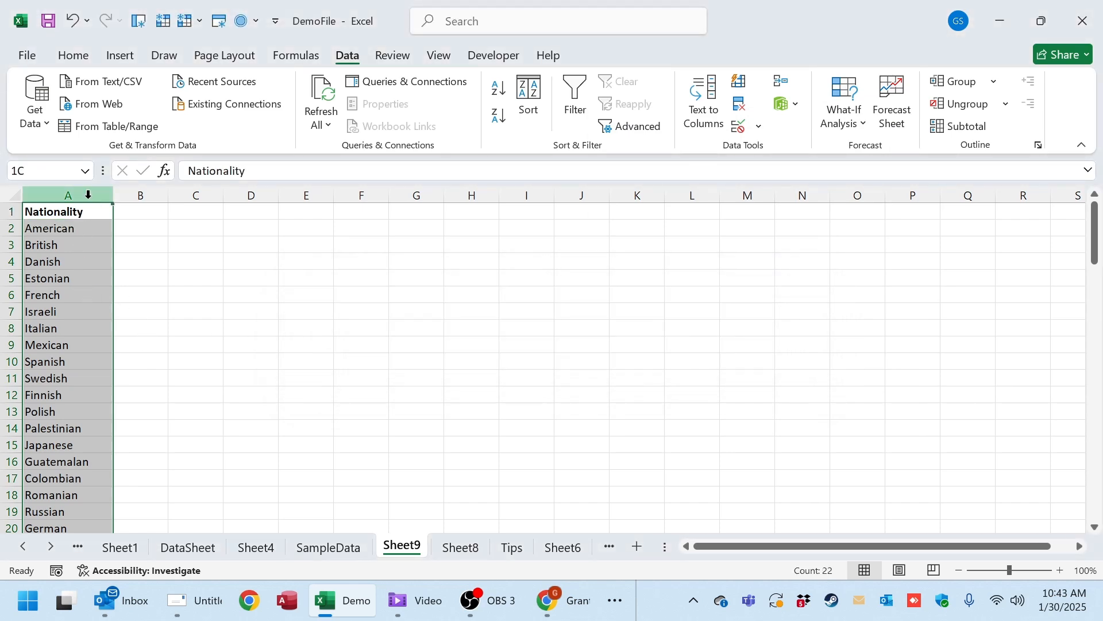
pyautogui.hotkey('ctrl', 'c')
pyautogui.click(329, 547)
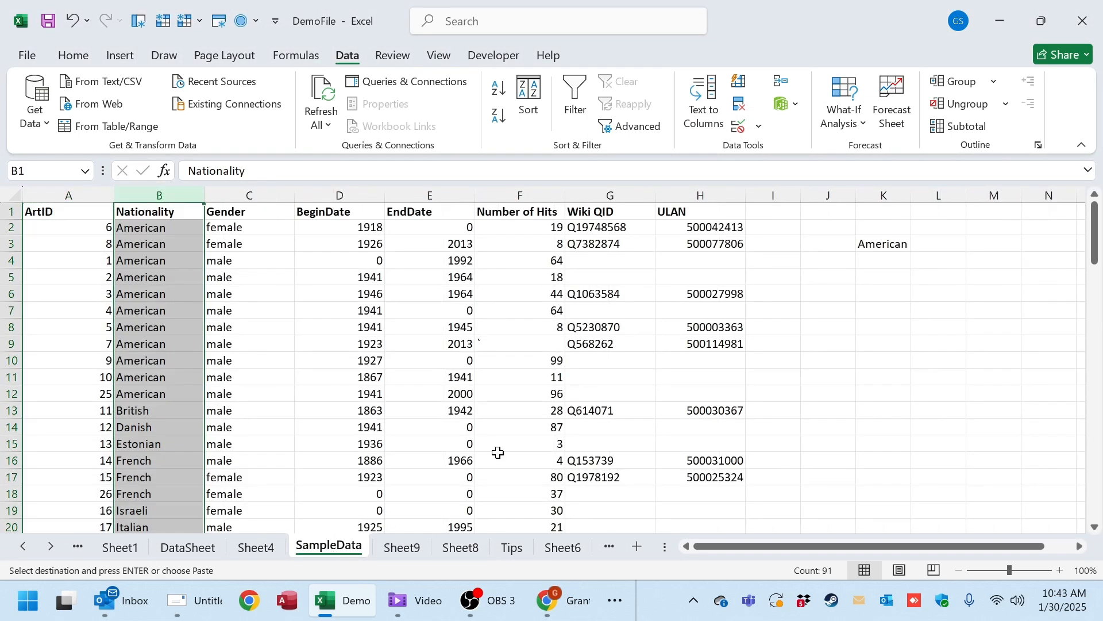
pyautogui.click(888, 212)
pyautogui.hotkey('ctrl', 'v')
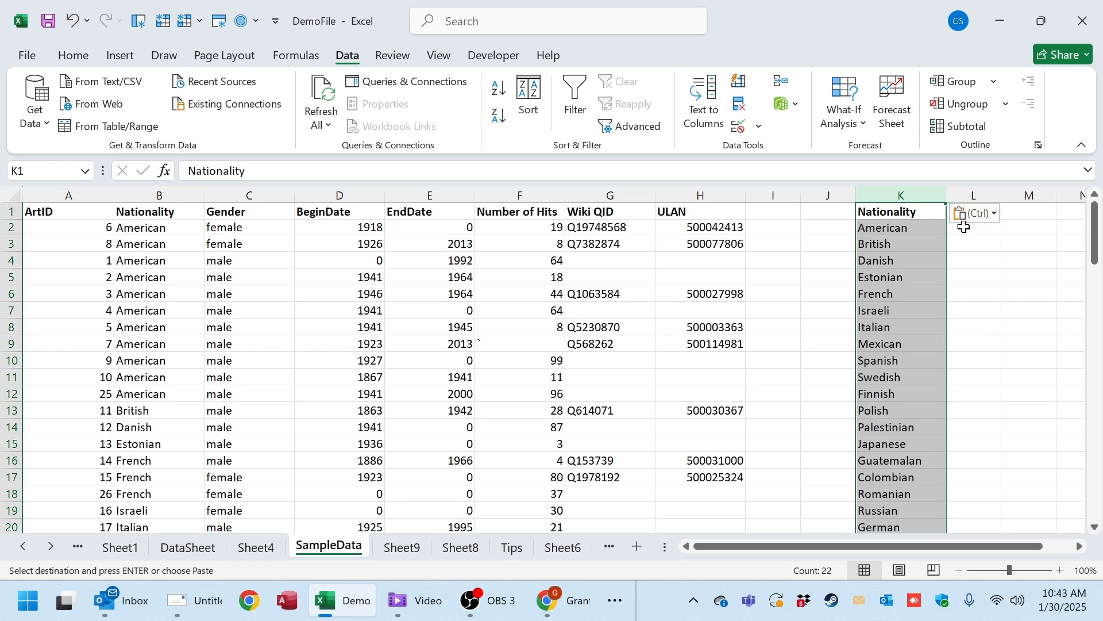
# Enter the header Sum of Hits in L1, beside the unique Nationality list.
pyautogui.click(1015, 214)
pyautogui.click(966, 218)
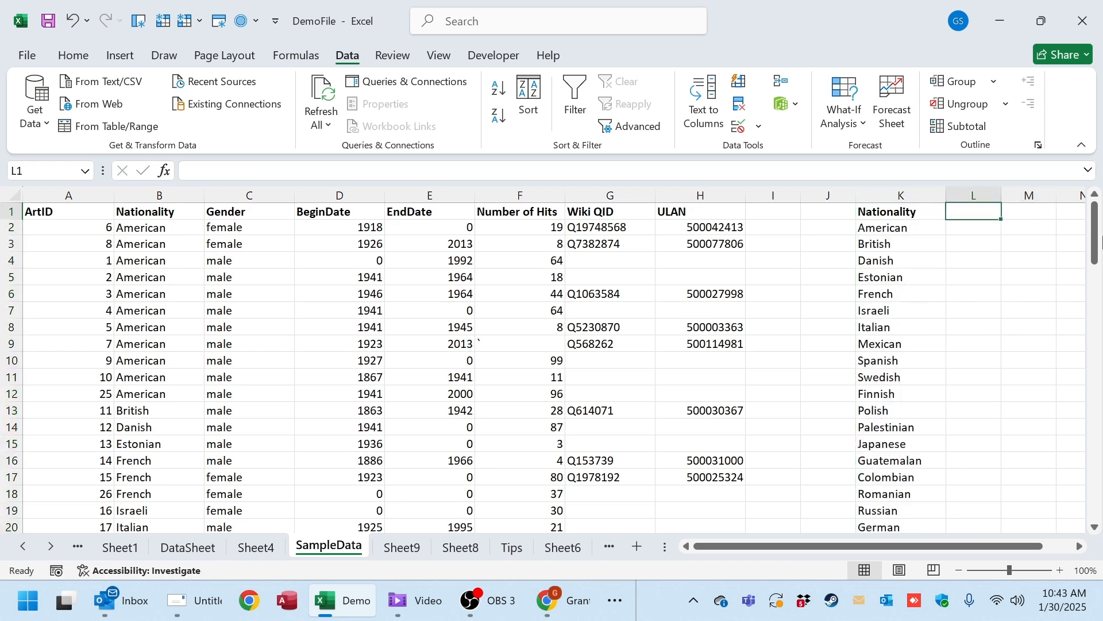
pyautogui.write('Sum of')
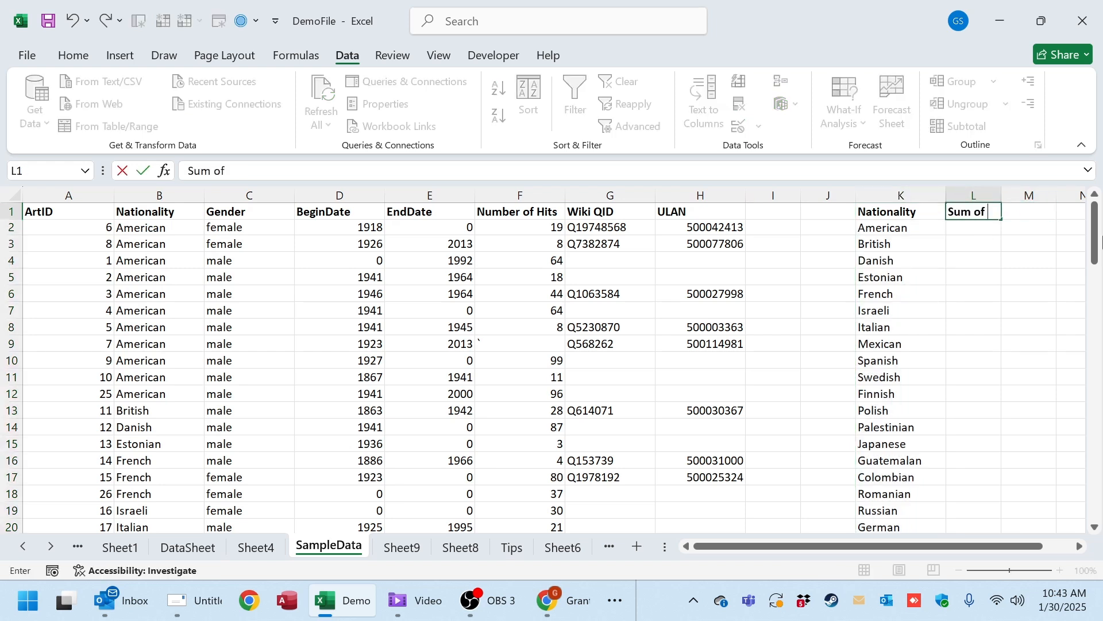
pyautogui.write(' Hits')
pyautogui.press('Return')
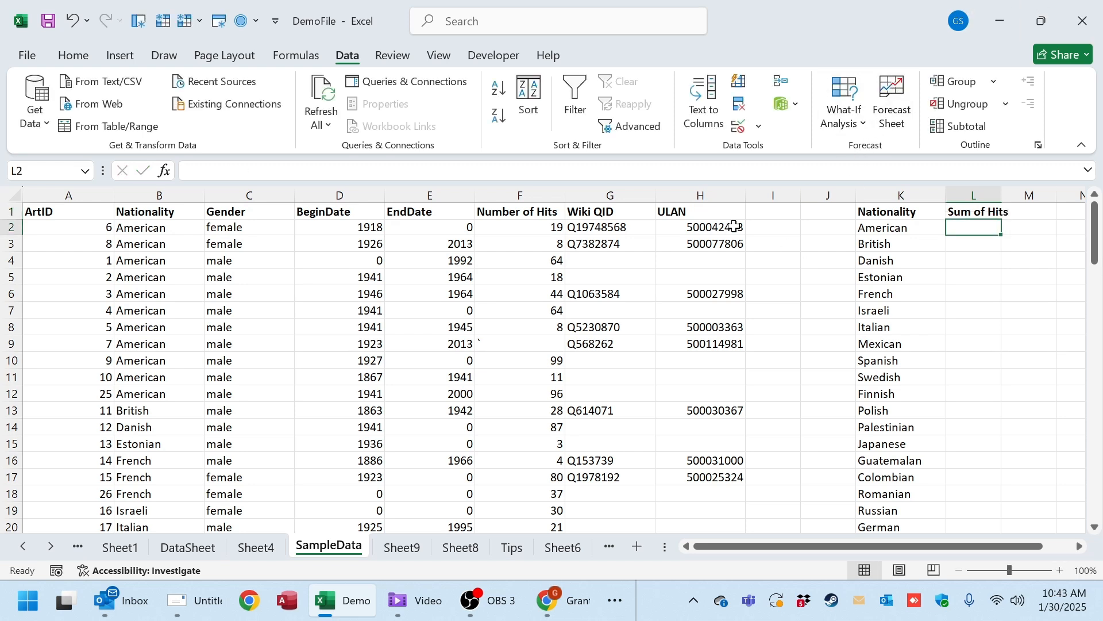
# Enter =SUMIF(B:B,K2,F:F) in L2 to total the Number of Hits for American.
pyautogui.click(520, 195)
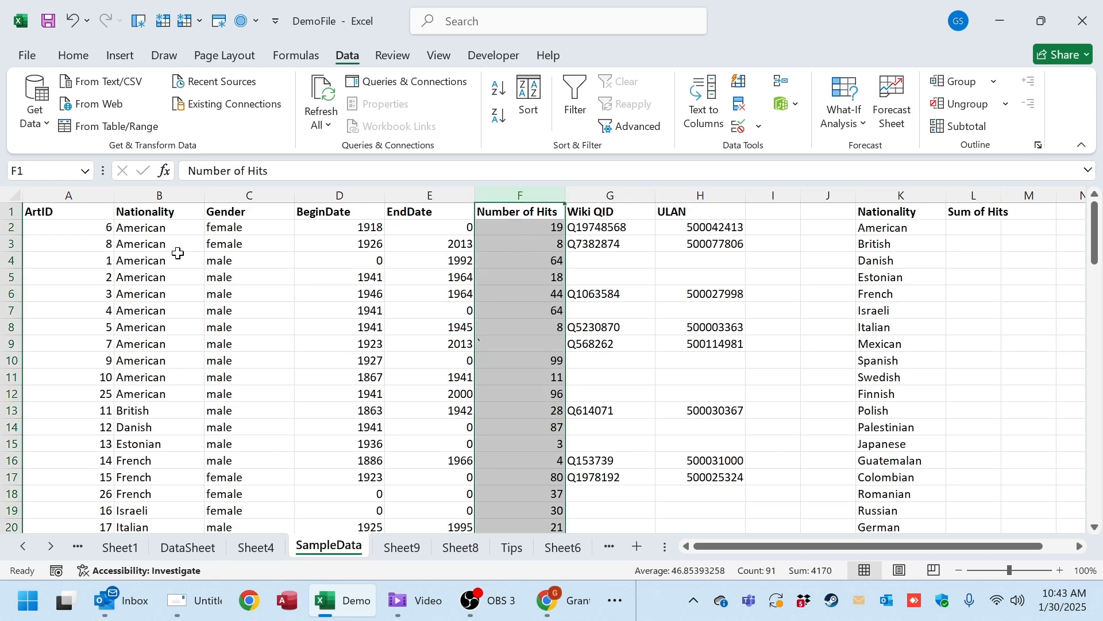
pyautogui.moveTo(175, 247); pyautogui.dragTo(173, 262)
pyautogui.click(172, 226)
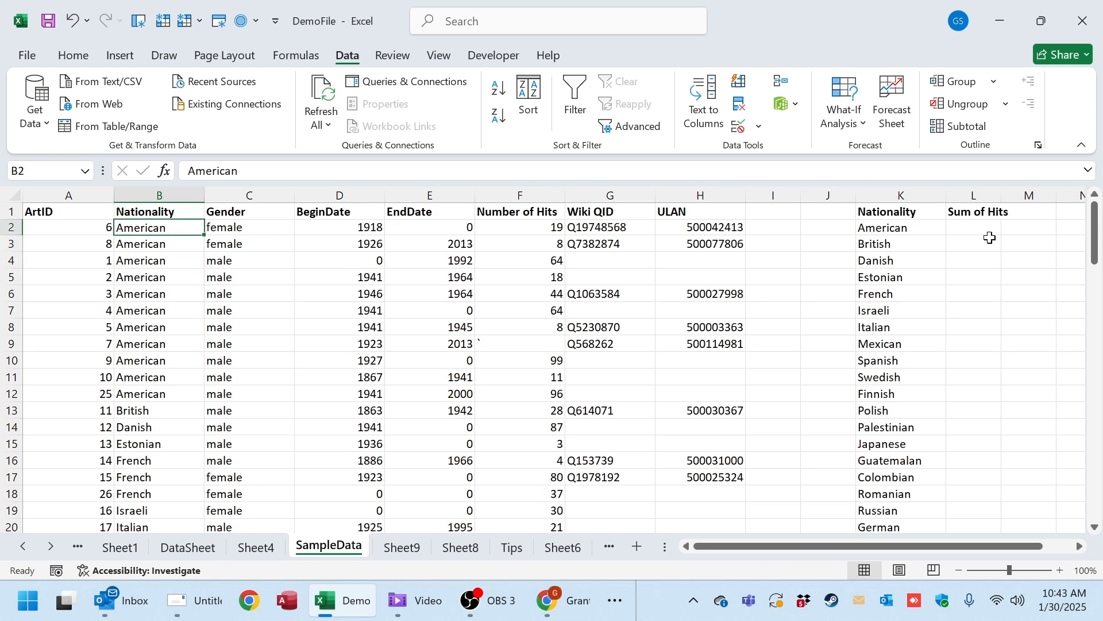
pyautogui.click(972, 227)
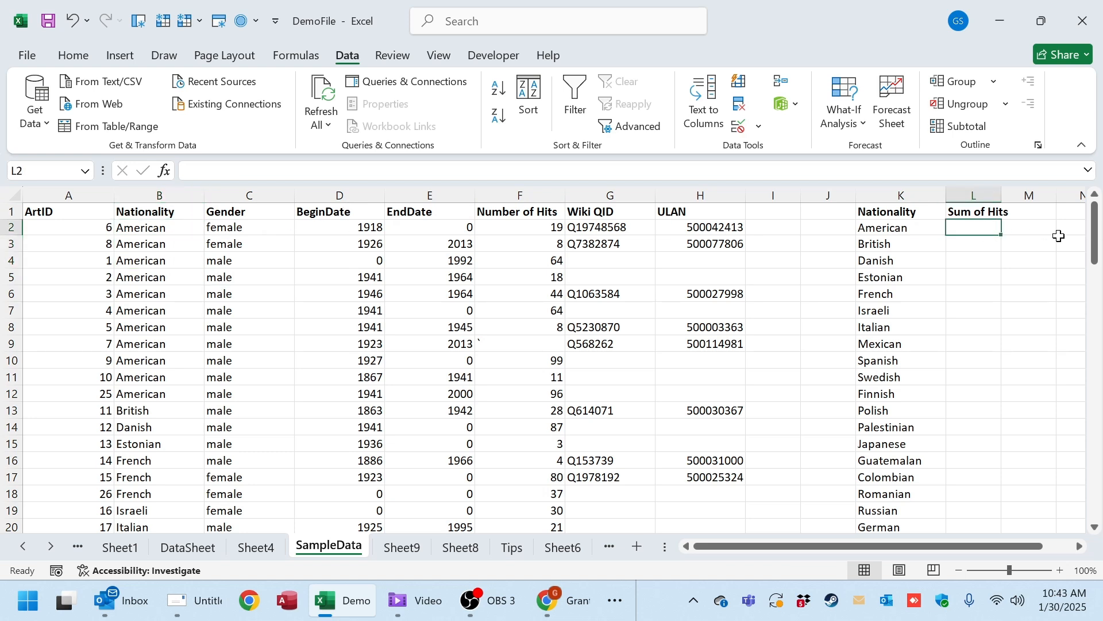
pyautogui.write('=sum')
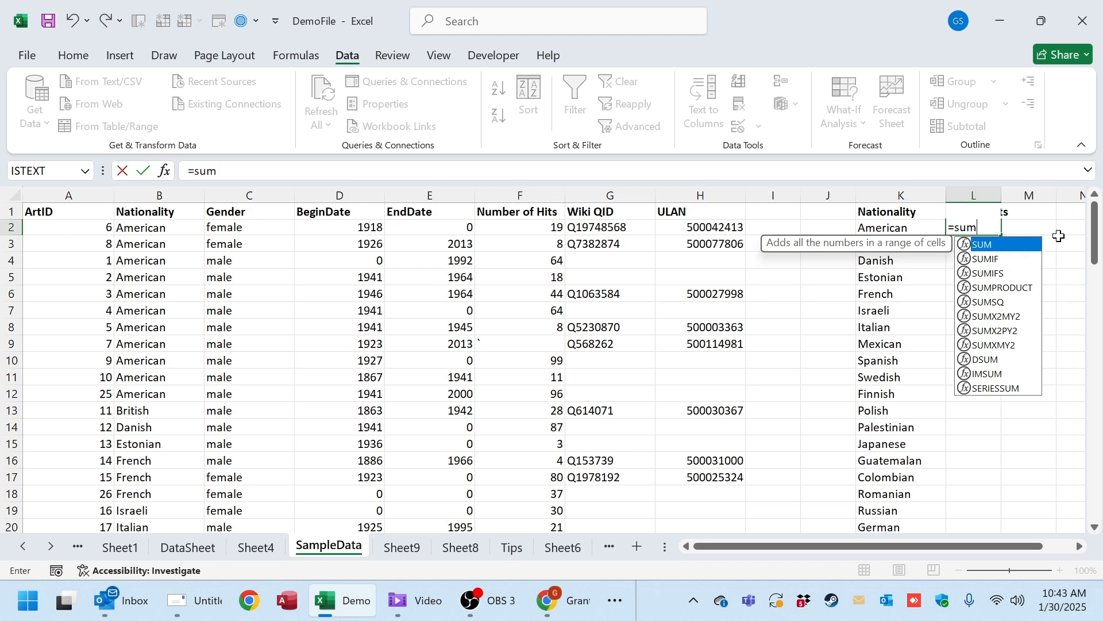
pyautogui.write('if(')
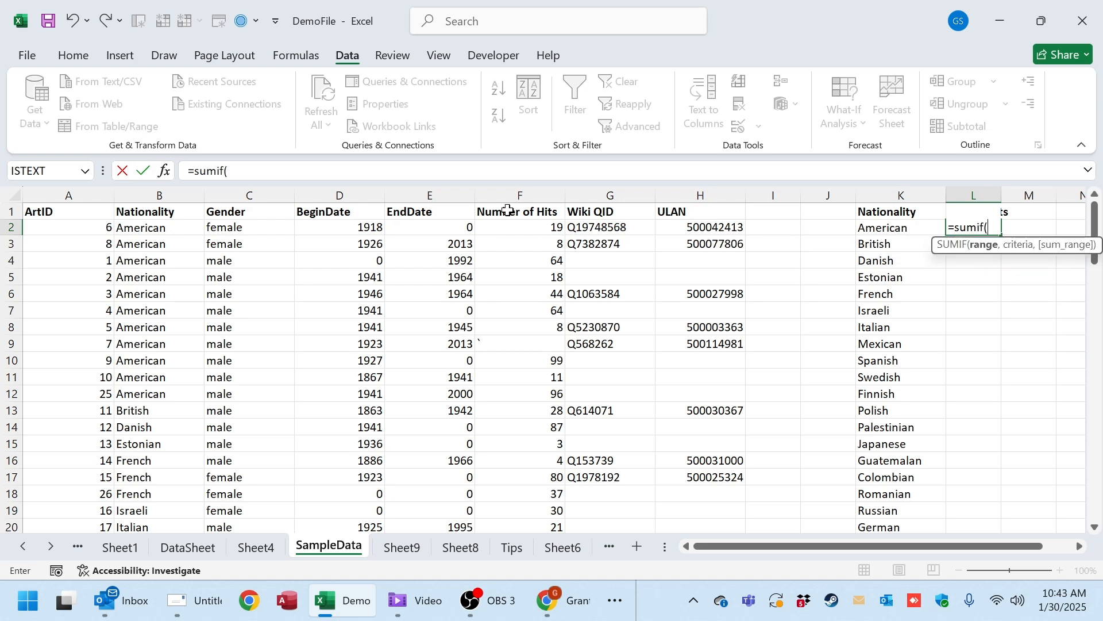
pyautogui.click(155, 194)
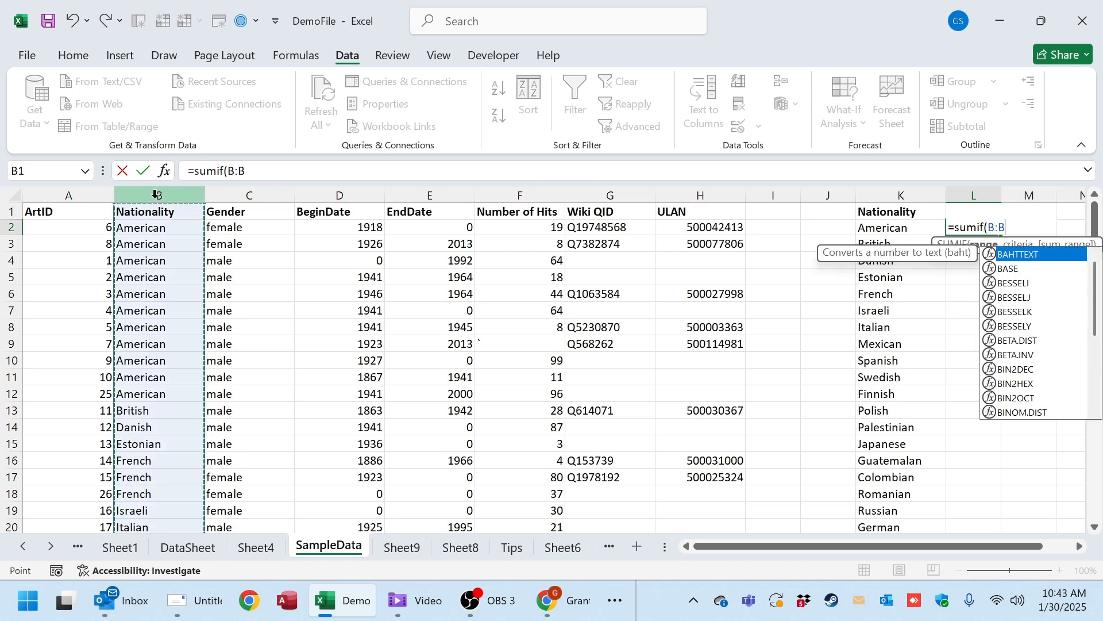
pyautogui.write(',')
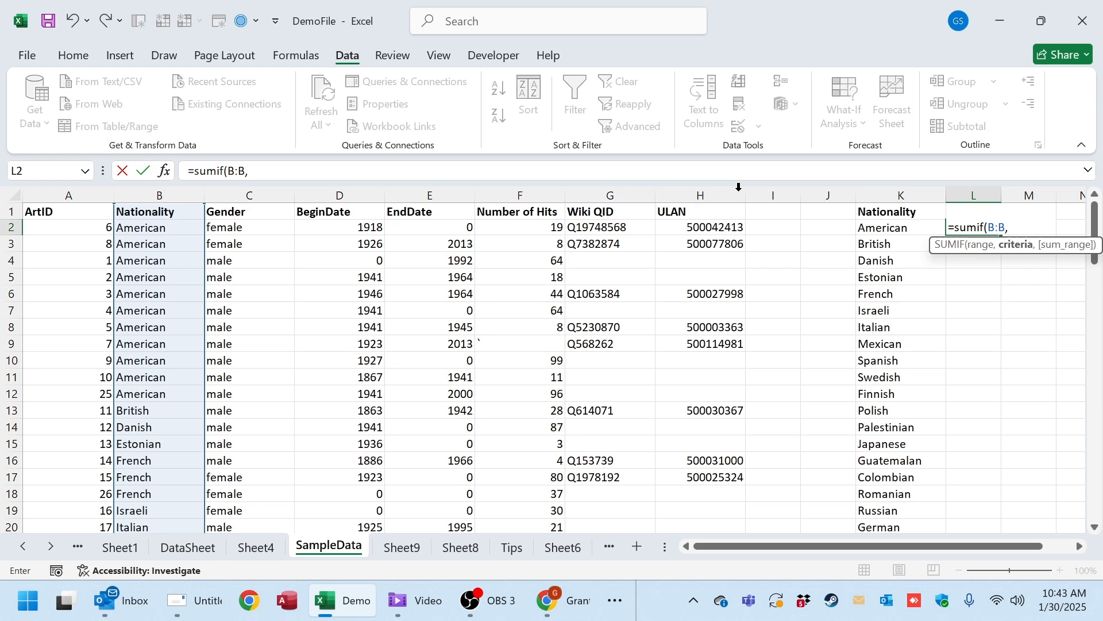
pyautogui.click(888, 230)
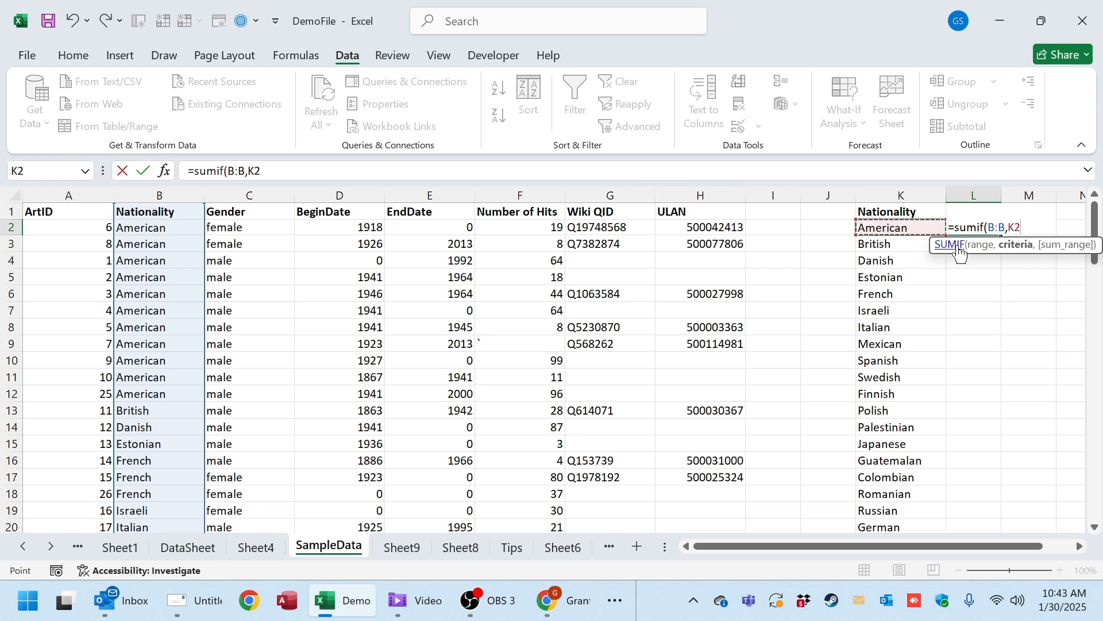
pyautogui.write(',')
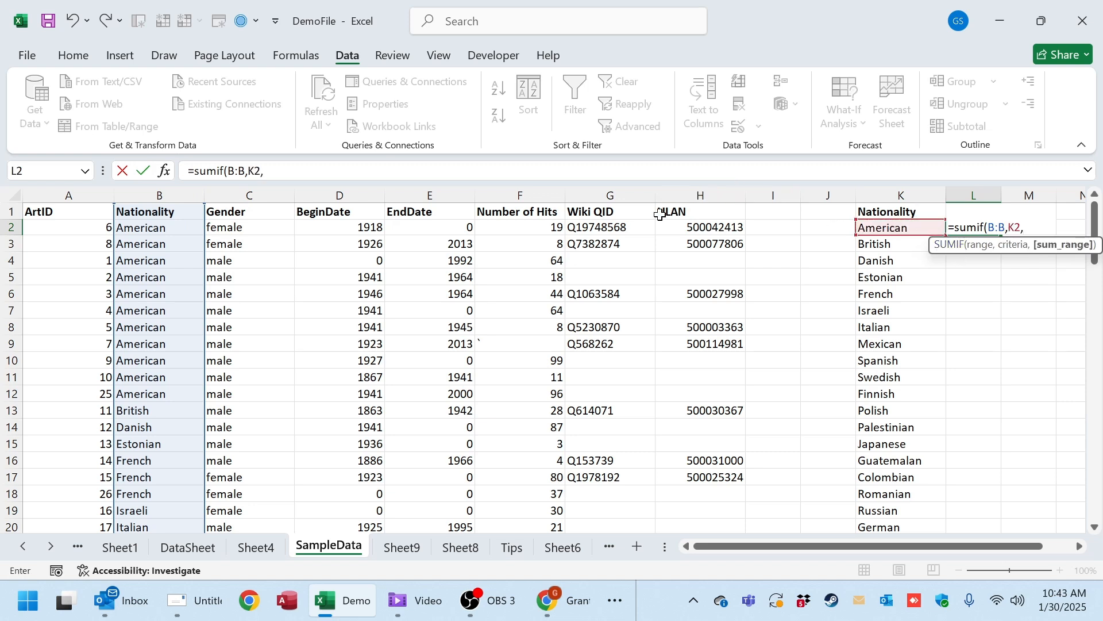
pyautogui.click(529, 194)
pyautogui.press('Return')
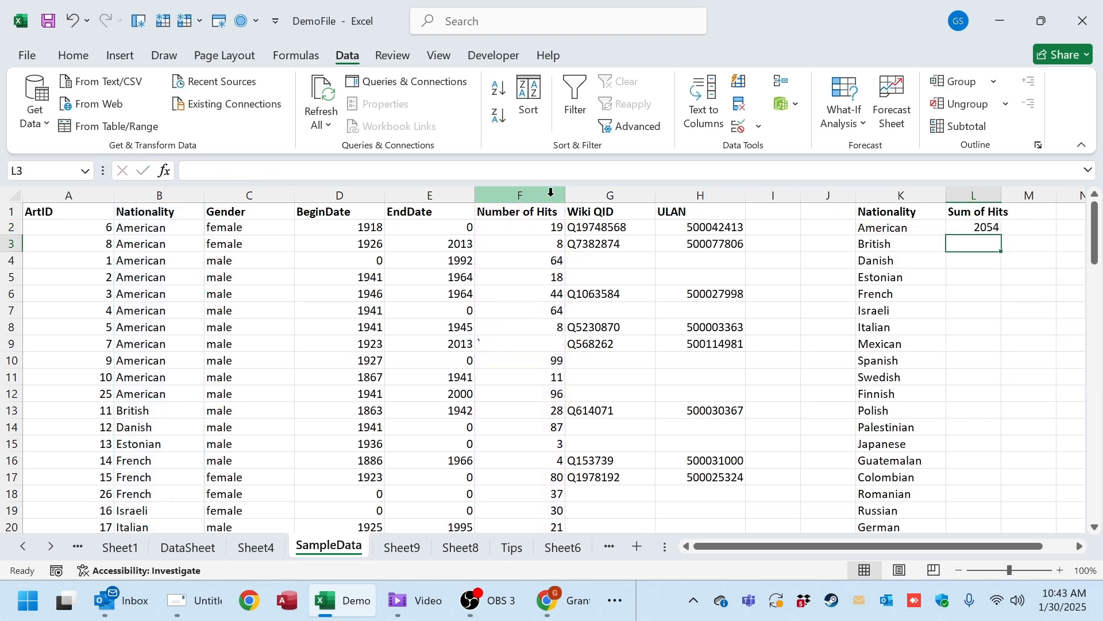
# Review the SUMIF formula in L2 and copy it down the Sum of Hits column for all remaining nationalities.
pyautogui.click(976, 226)
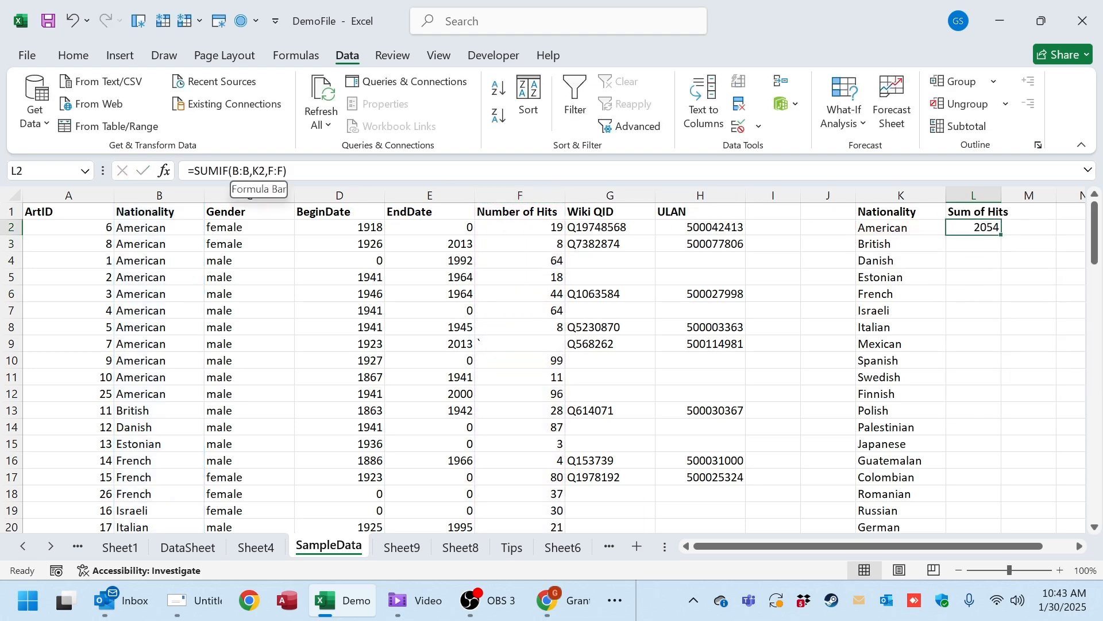
pyautogui.click(227, 171)
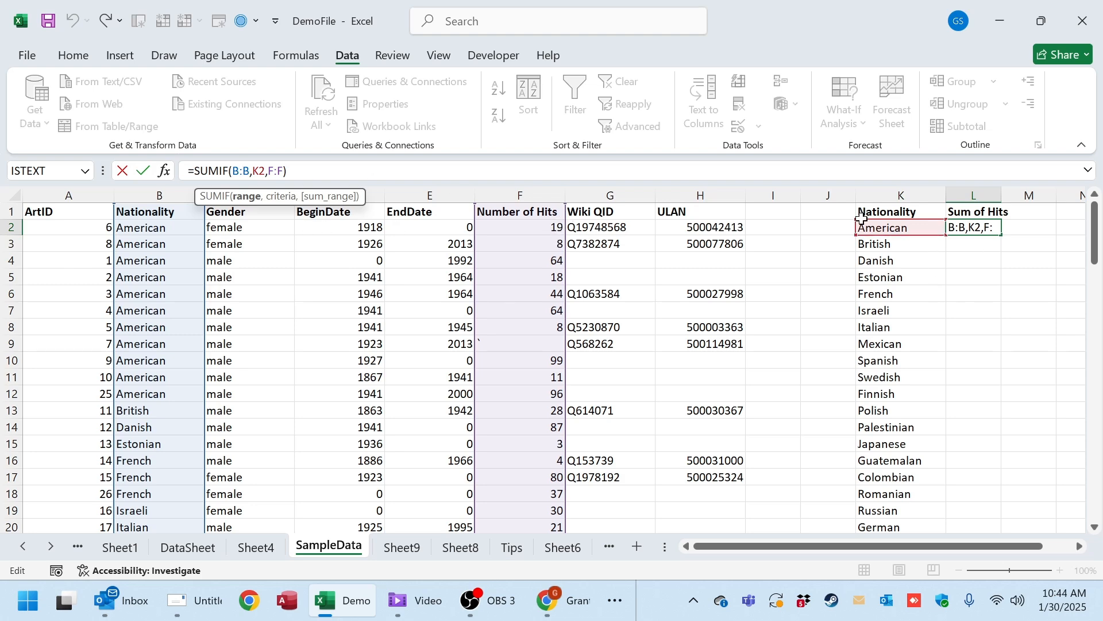
pyautogui.press('Return')
pyautogui.press('Up')
pyautogui.hotkey('ctrl', 'c')
pyautogui.press('Down')
pyautogui.hotkey('ctrl', 'v')
pyautogui.press('Down')
pyautogui.hotkey('ctrl', 'v')
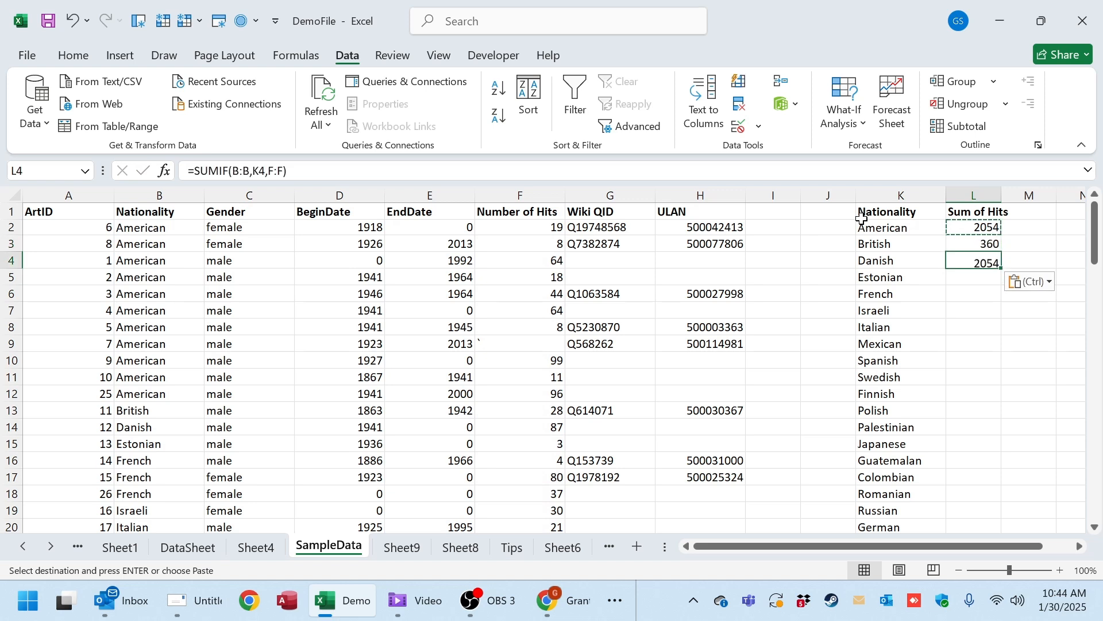
pyautogui.doubleClick(1003, 270)
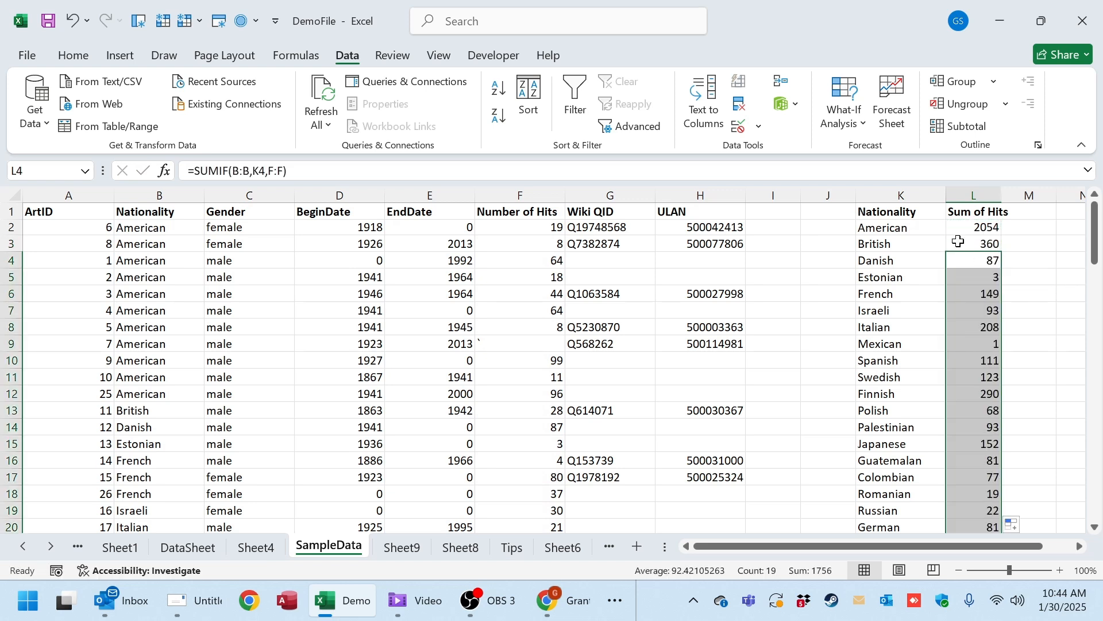
# Add filters to the header row and filter the Nationality column in B to show only American.
pyautogui.moveTo(981, 226); pyautogui.dragTo(981, 242)
pyautogui.click(882, 228)
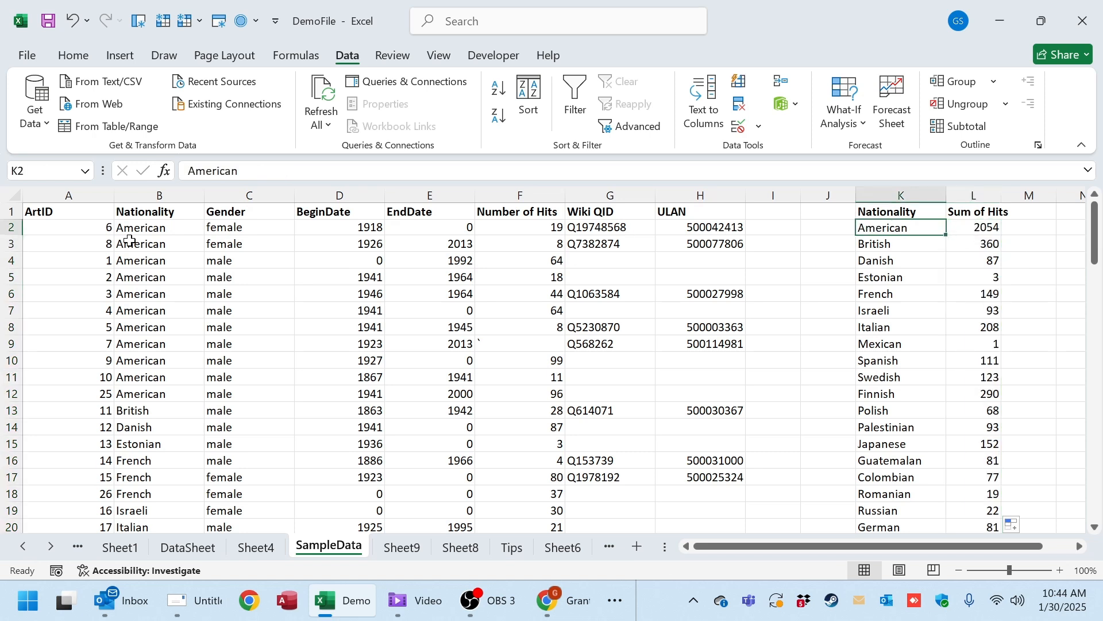
pyautogui.click(7, 211)
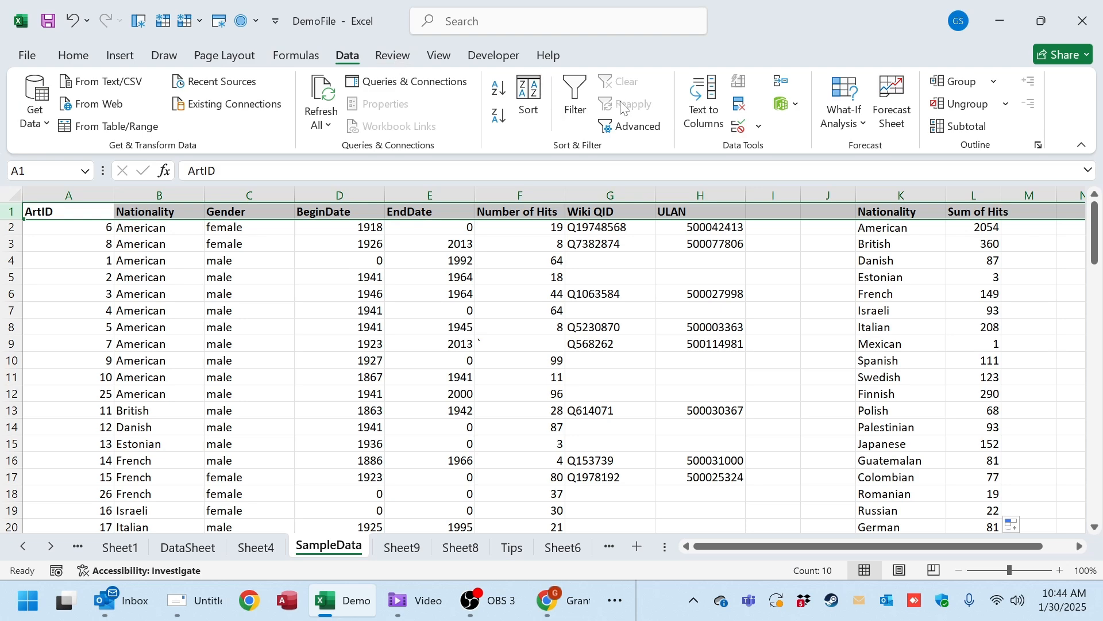
pyautogui.click(575, 95)
pyautogui.click(197, 211)
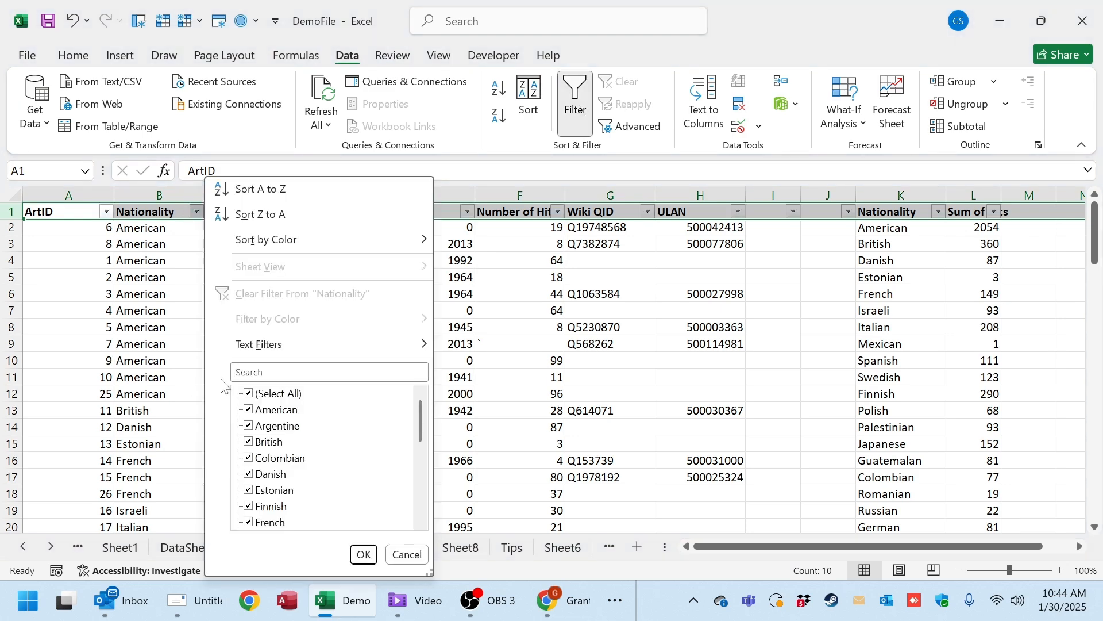
pyautogui.click(270, 393)
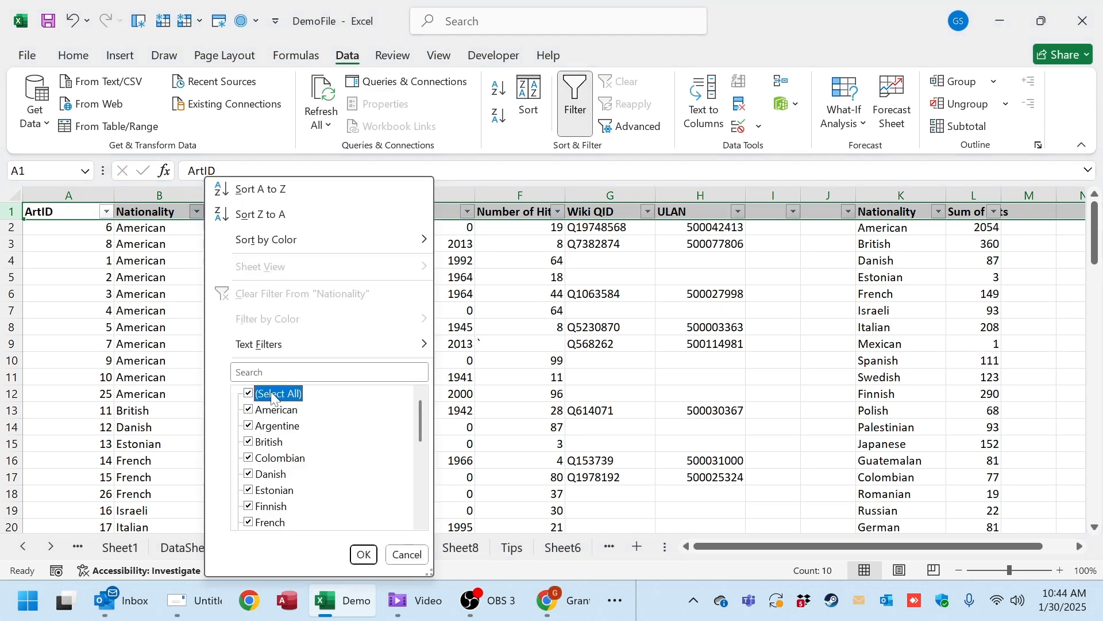
pyautogui.click(270, 394)
pyautogui.click(270, 409)
pyautogui.click(363, 553)
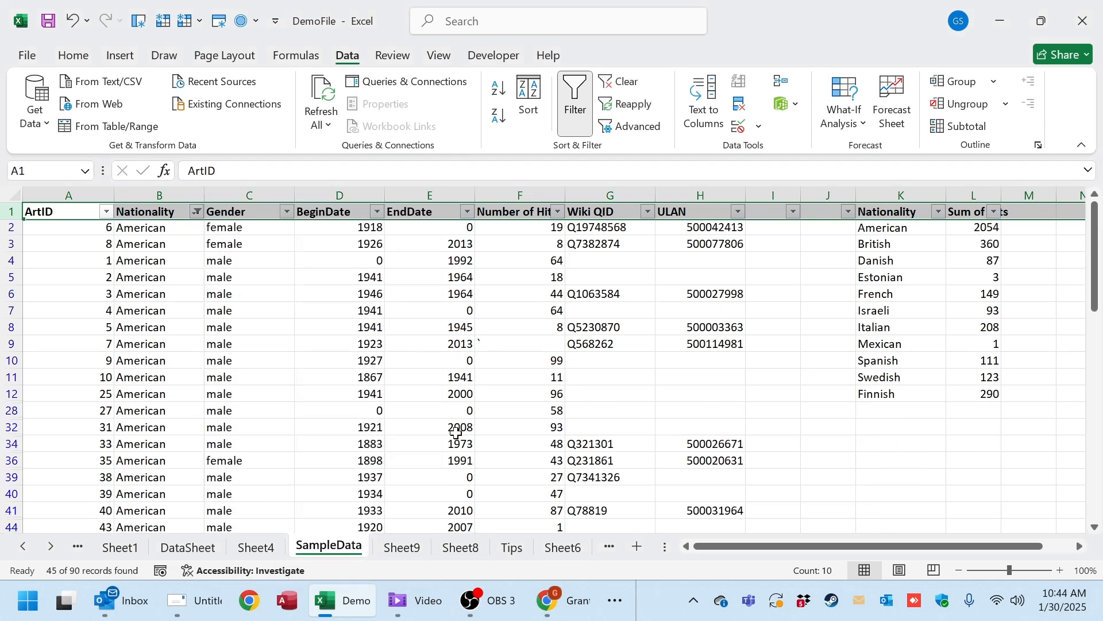
# Select the filtered Number of Hits values and compare their sum with the American total in L2.
pyautogui.moveTo(553, 230); pyautogui.dragTo(549, 496)
pyautogui.moveTo(524, 309); pyautogui.dragTo(548, 310)
pyautogui.scroll(13, 637, 316)
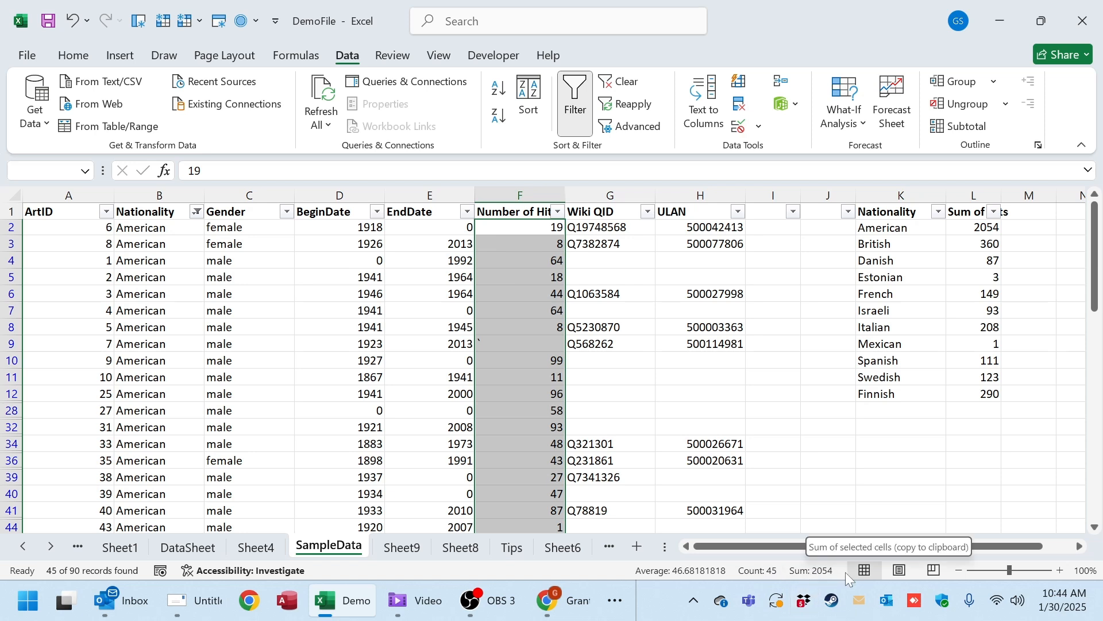
pyautogui.click(971, 228)
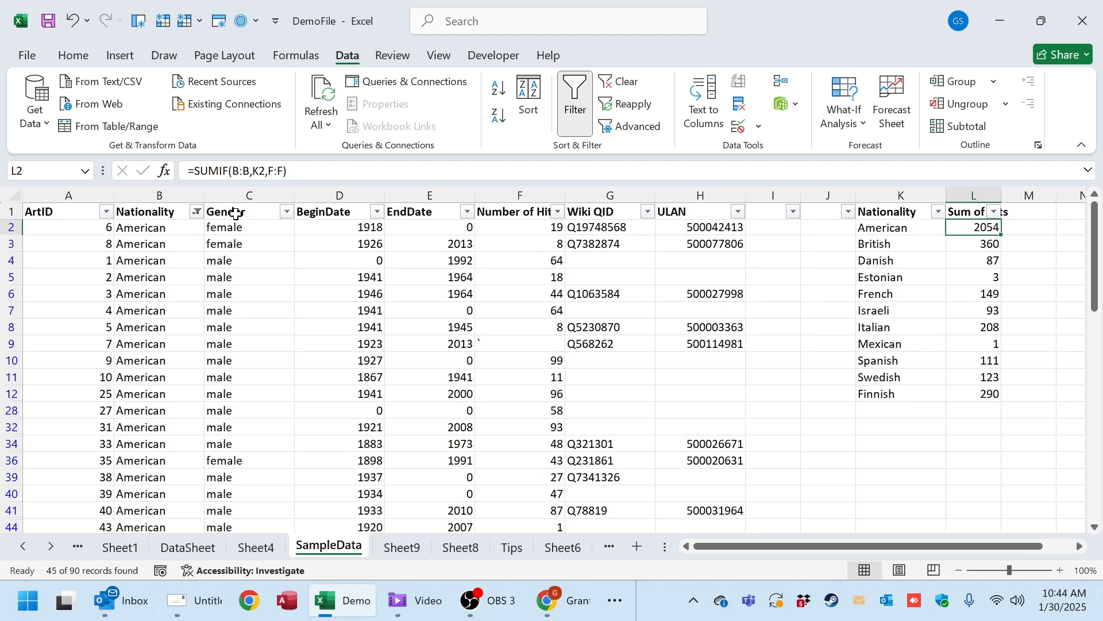
# Clear the Nationality filter and add the headers Male in M1 and Female in N1.
pyautogui.click(197, 212)
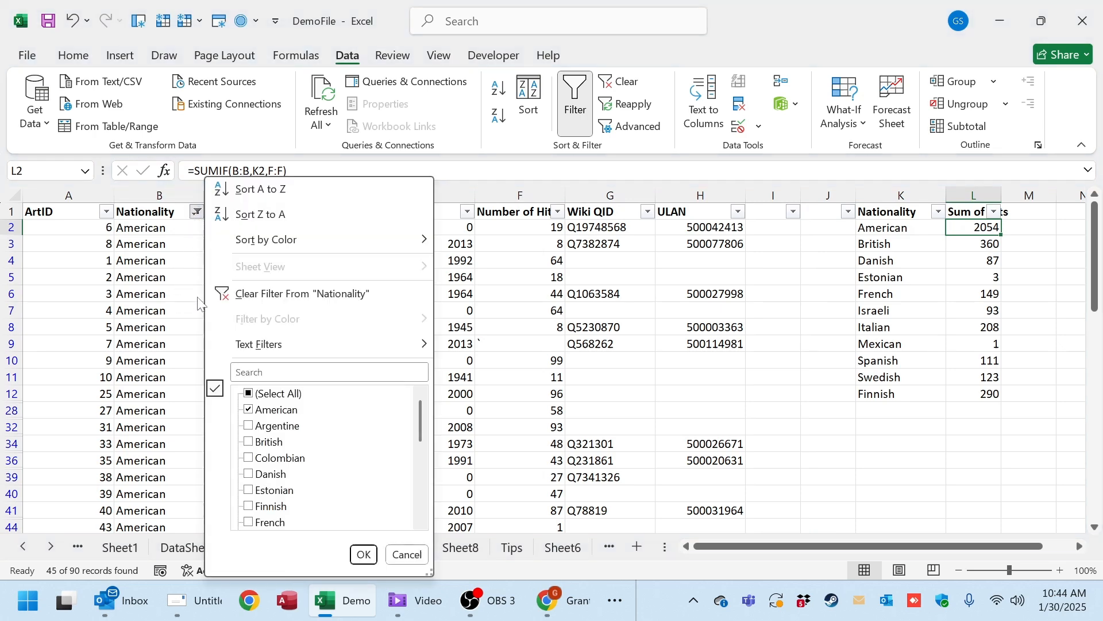
pyautogui.click(279, 296)
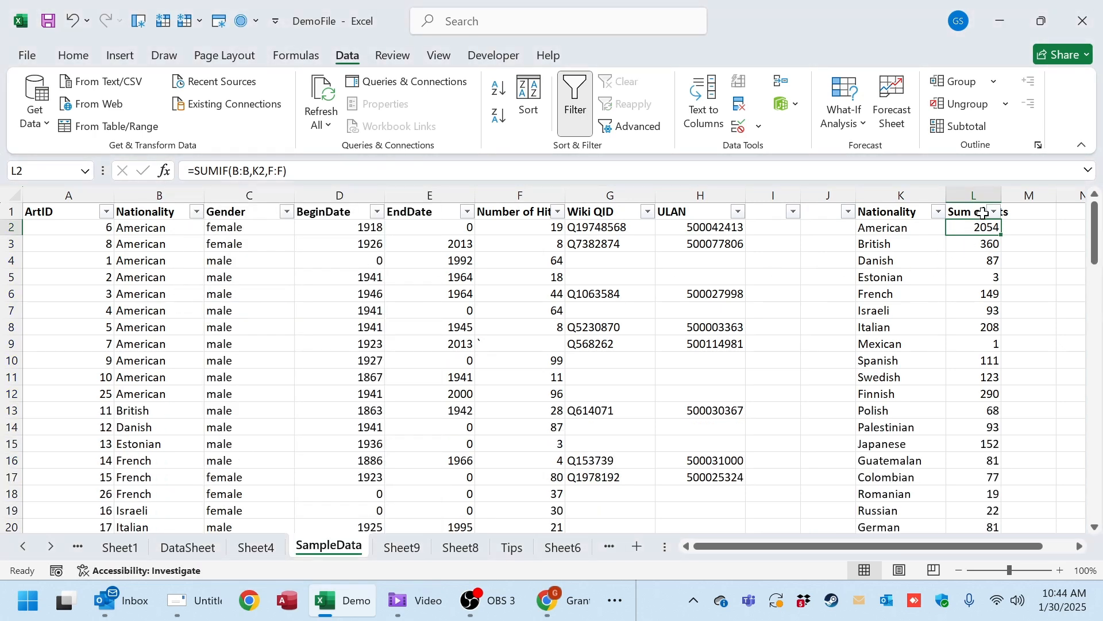
pyautogui.click(1024, 211)
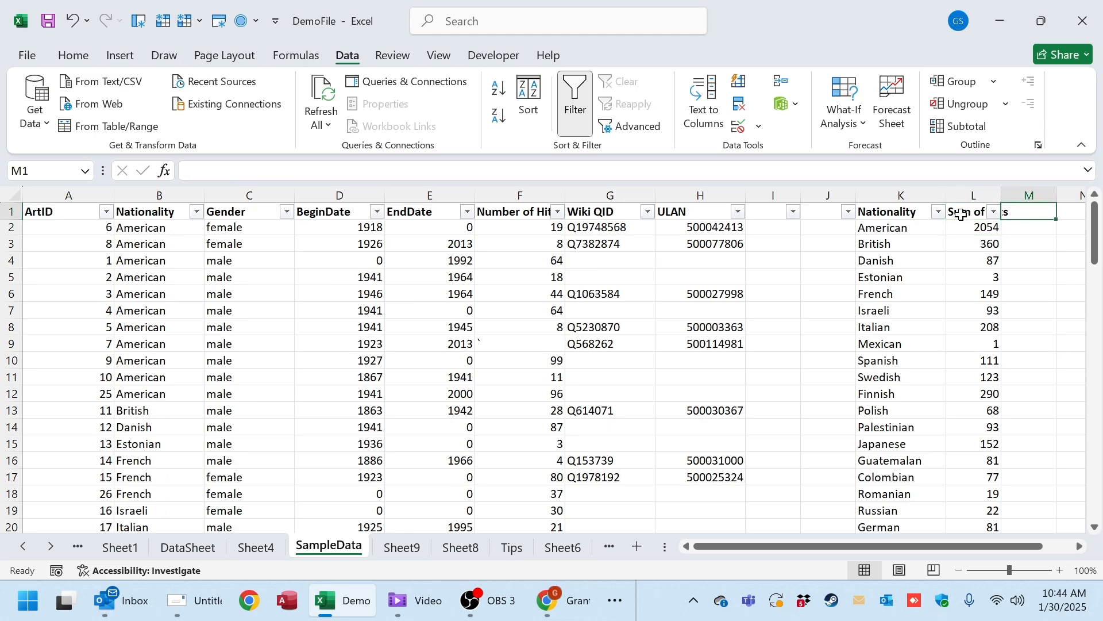
pyautogui.click(961, 194)
pyautogui.rightClick(960, 195)
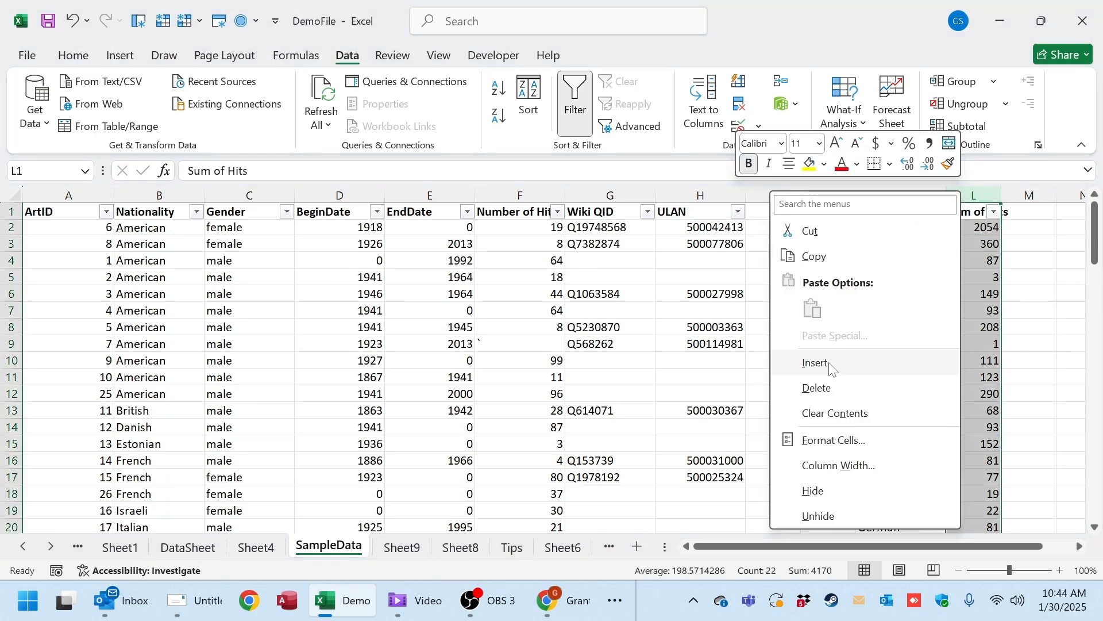
pyautogui.click(1035, 206)
pyautogui.click(1033, 210)
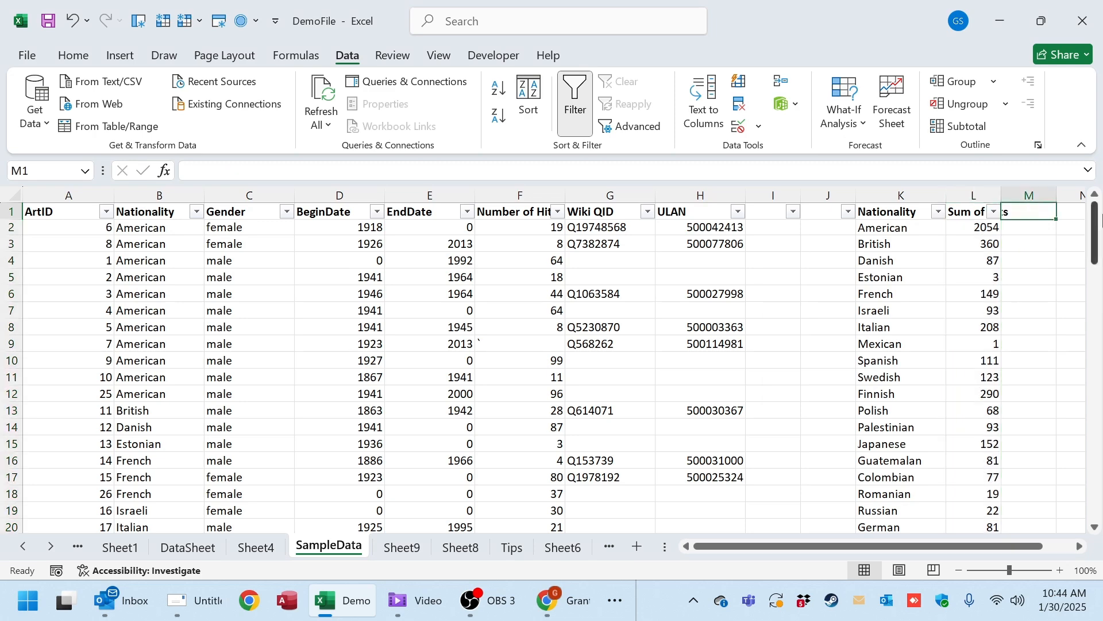
pyautogui.write('Male')
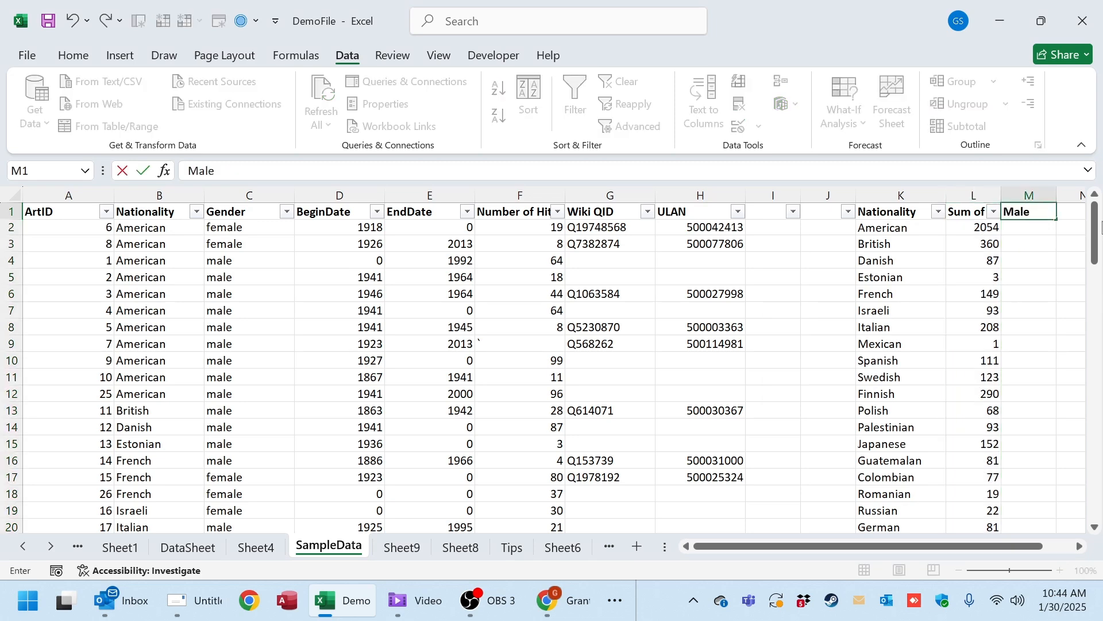
pyautogui.press('Tab')
pyautogui.write('Fema')
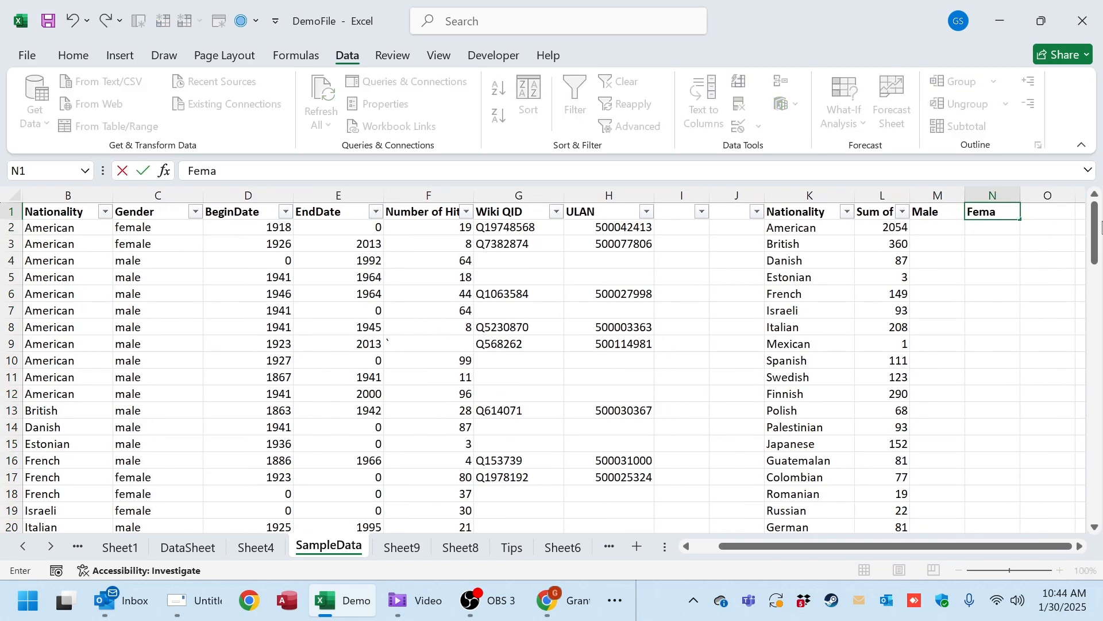
pyautogui.press('Return')
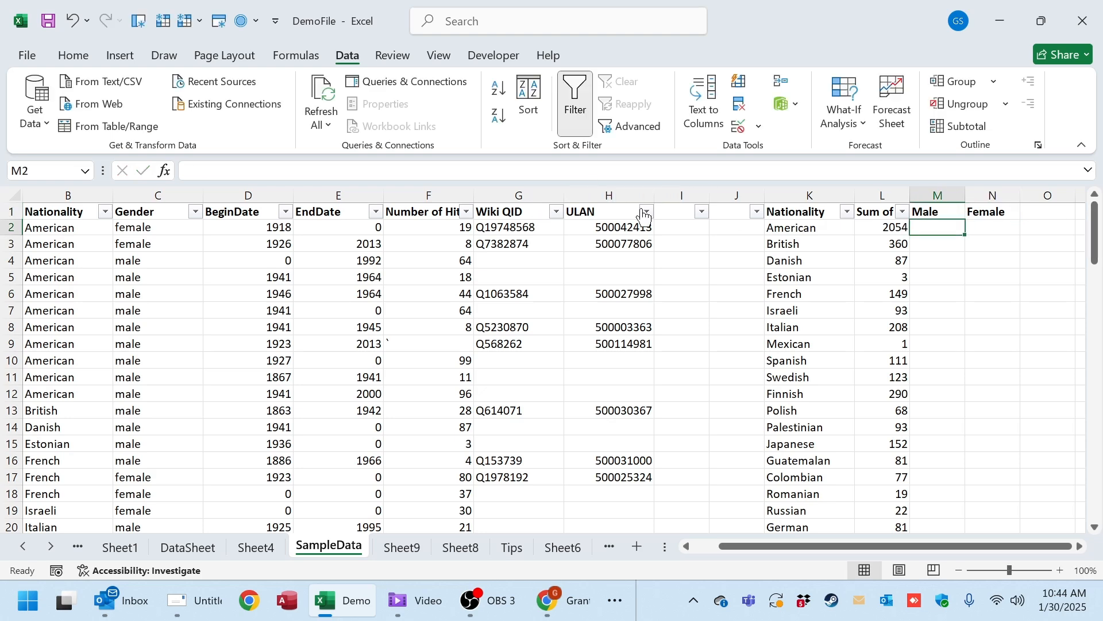
# Hide the Wiki QID and ULAN columns G and H.
pyautogui.click(626, 195)
pyautogui.moveTo(626, 195); pyautogui.dragTo(517, 195)
pyautogui.moveTo(654, 195); pyautogui.dragTo(423, 195)
pyautogui.moveTo(629, 310); pyautogui.dragTo(23, 460)
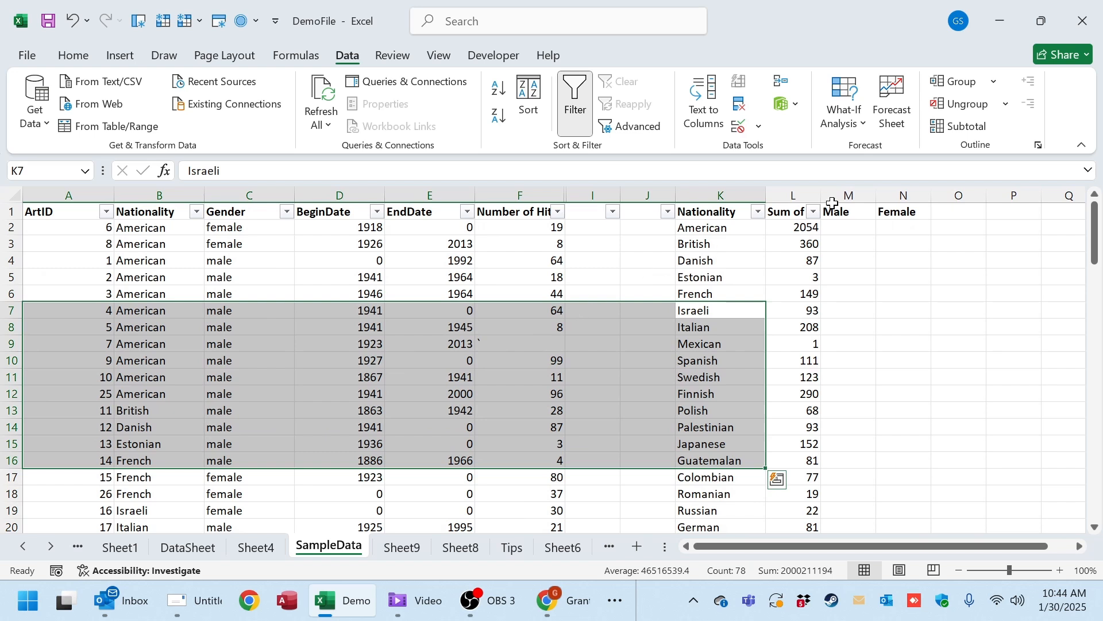
# Remove the filters from the header row and autofit column L to its Sum of Hits header.
pyautogui.click(858, 225)
pyautogui.click(575, 101)
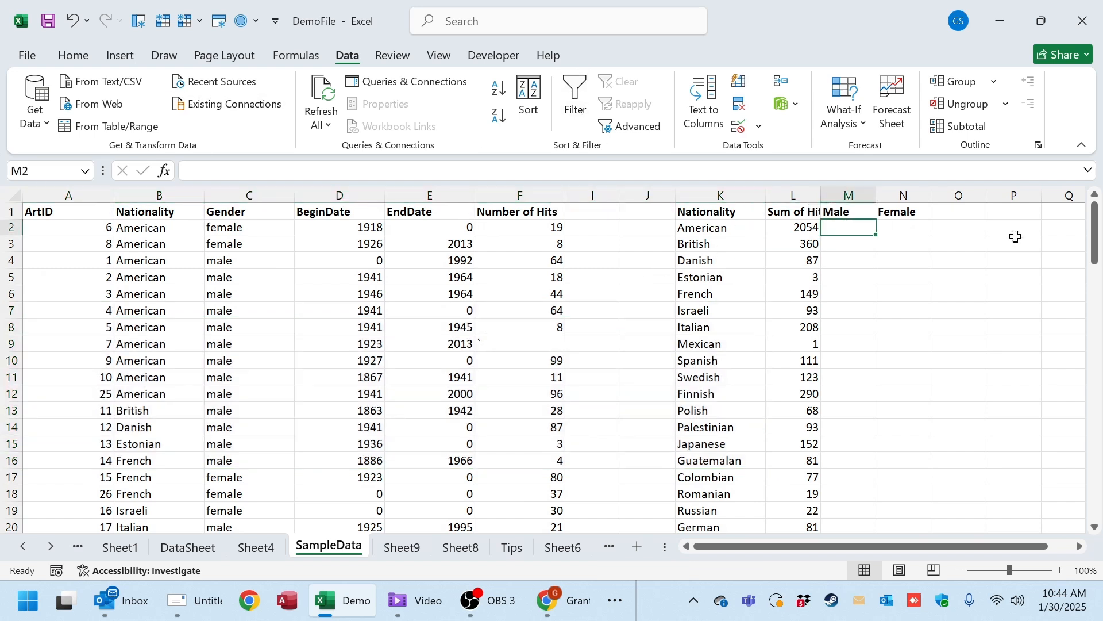
pyautogui.doubleClick(822, 196)
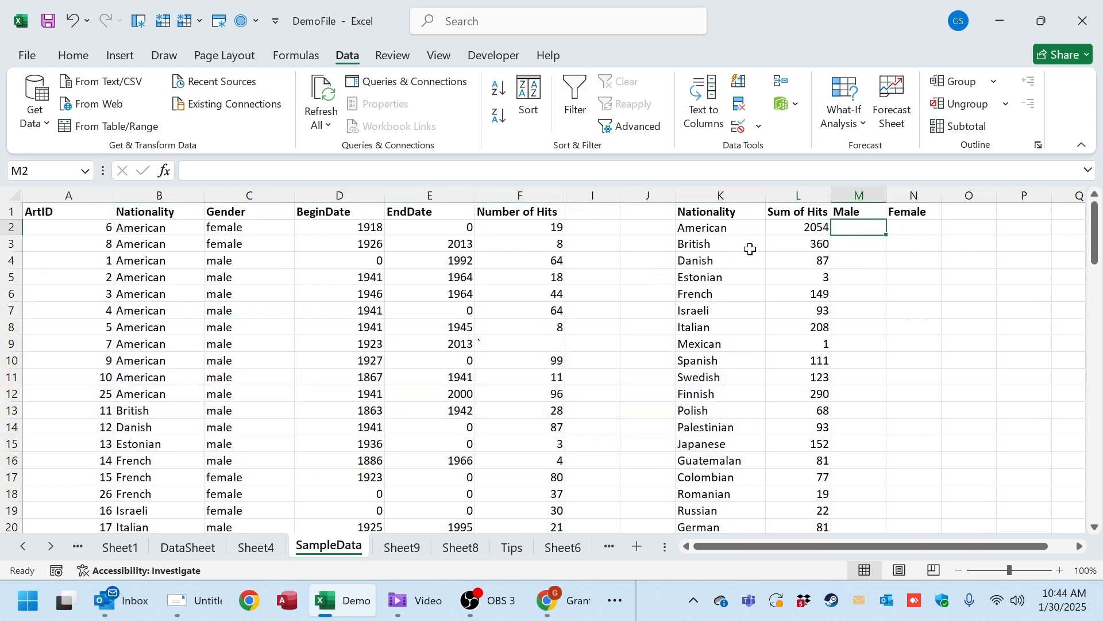
# Start a SUMIFS formula in M2 with the Number of Hits column F:F as the sum range.
pyautogui.click(714, 227)
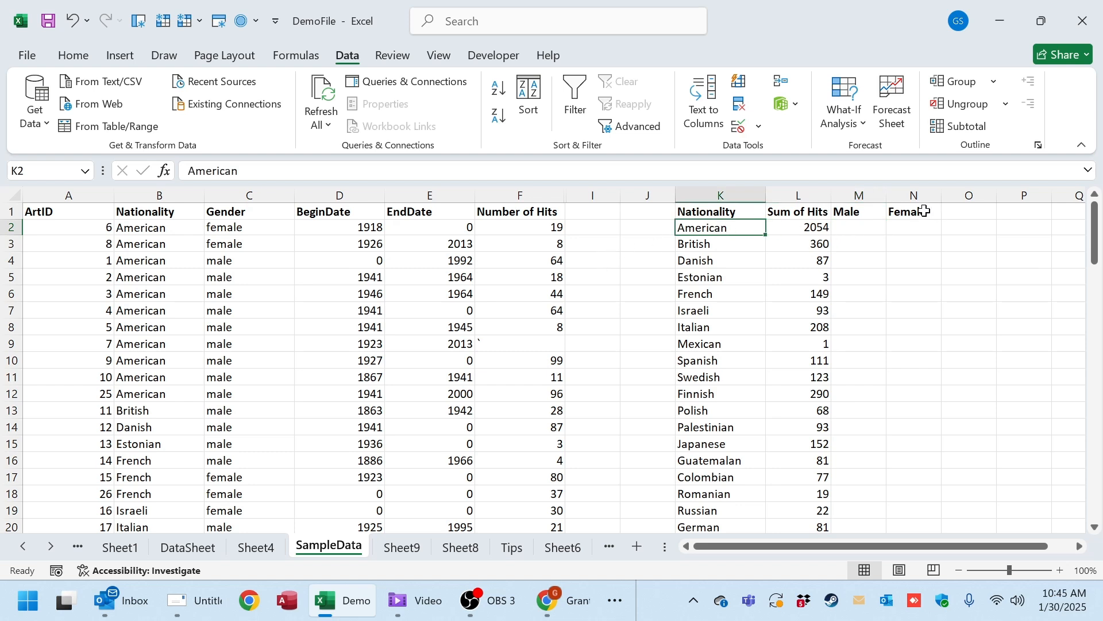
pyautogui.click(893, 226)
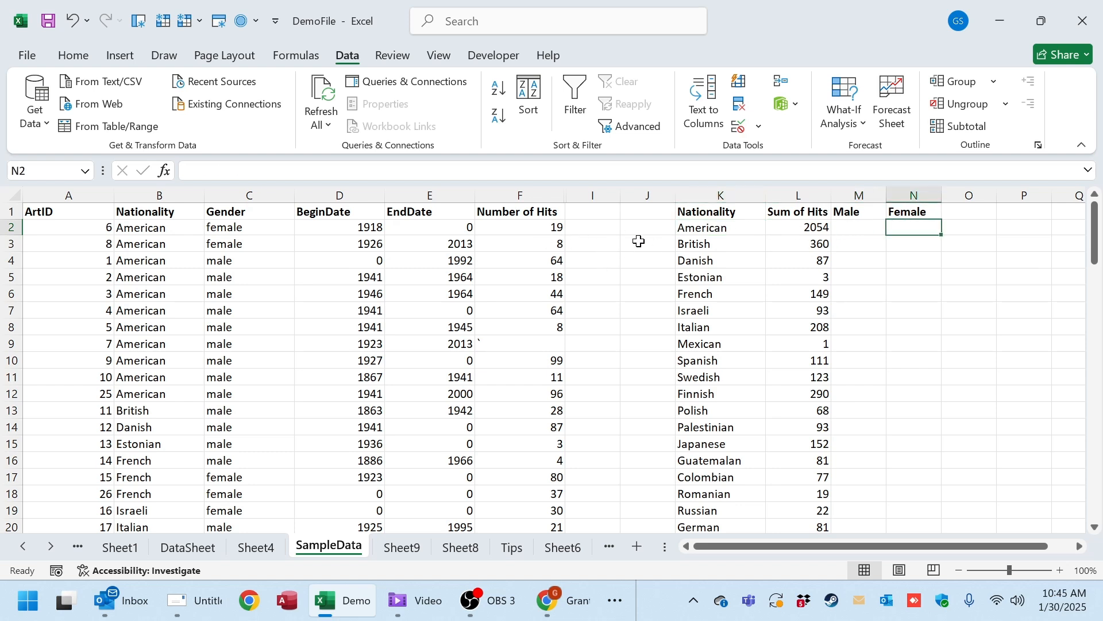
pyautogui.click(859, 229)
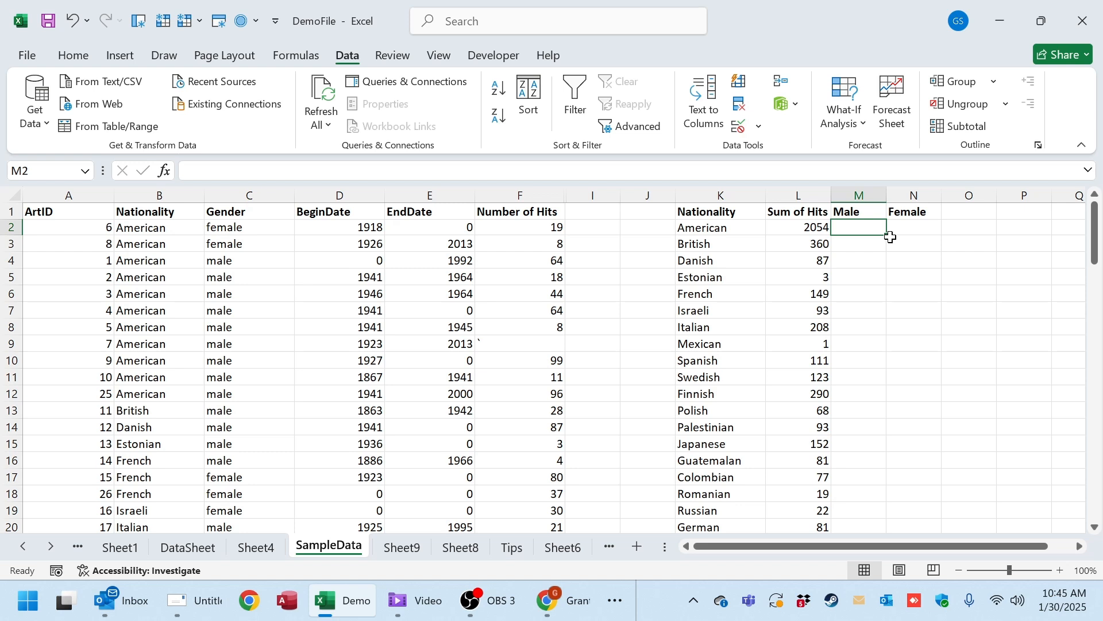
pyautogui.write('=')
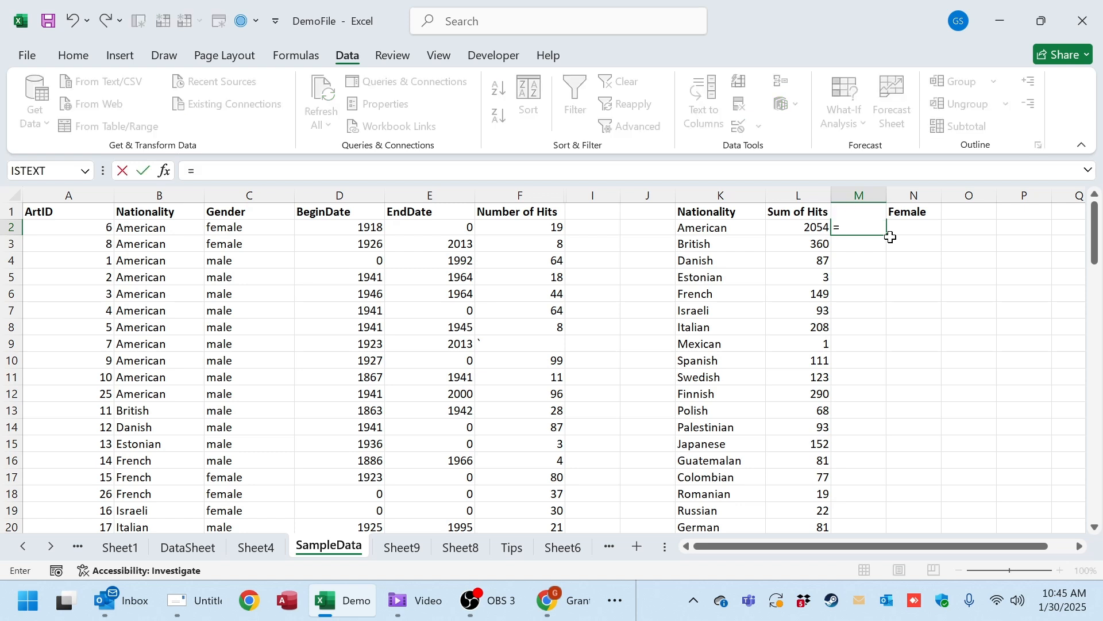
pyautogui.write('sumifs(')
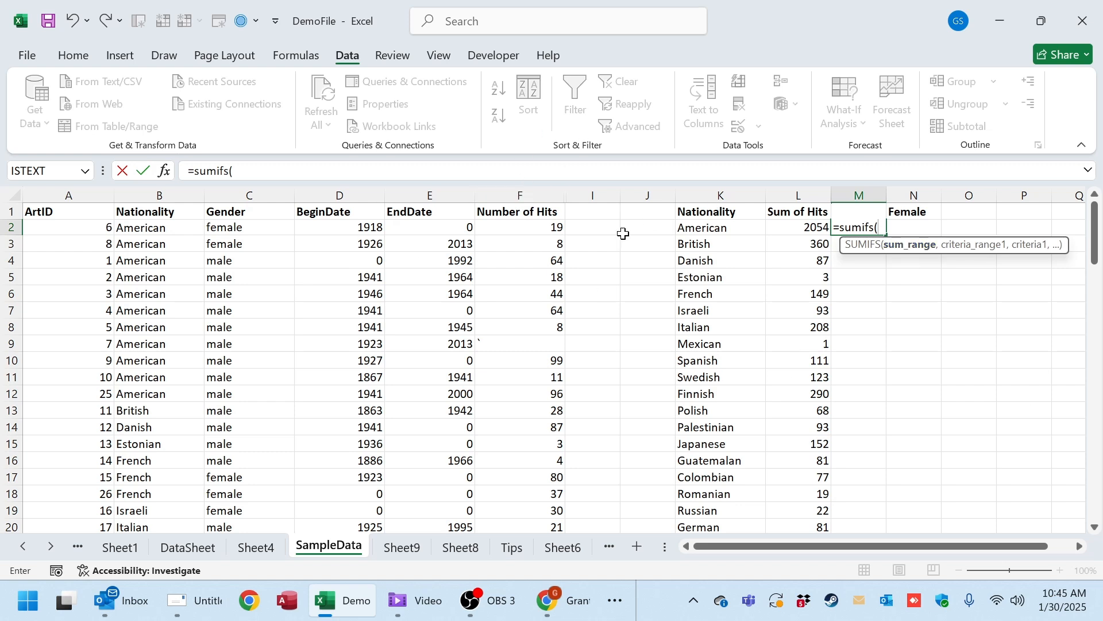
pyautogui.click(516, 193)
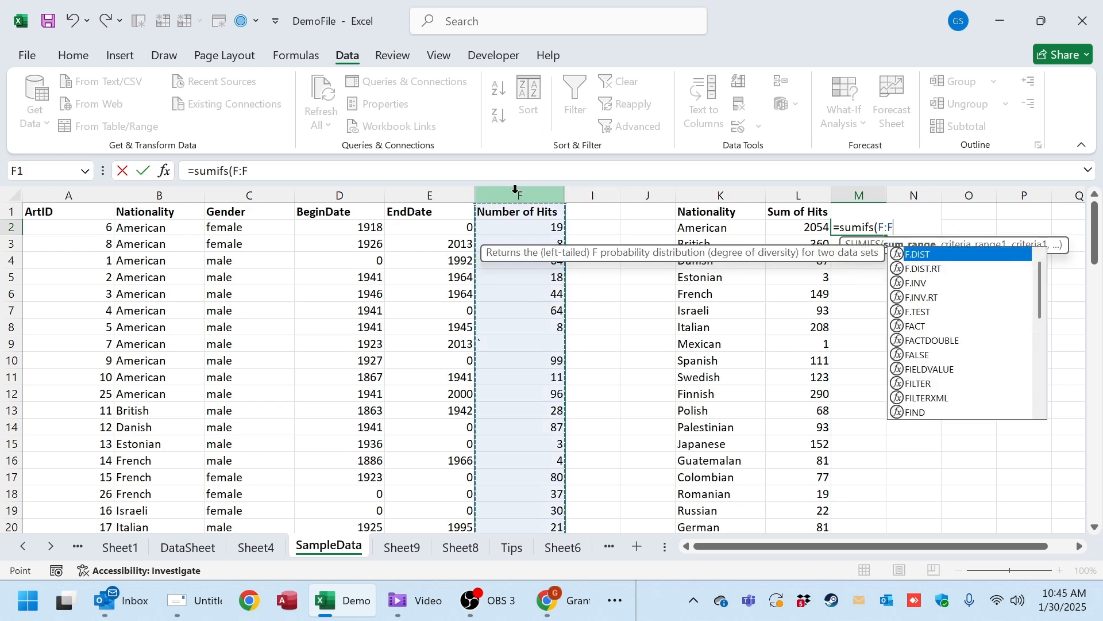
pyautogui.write(',')
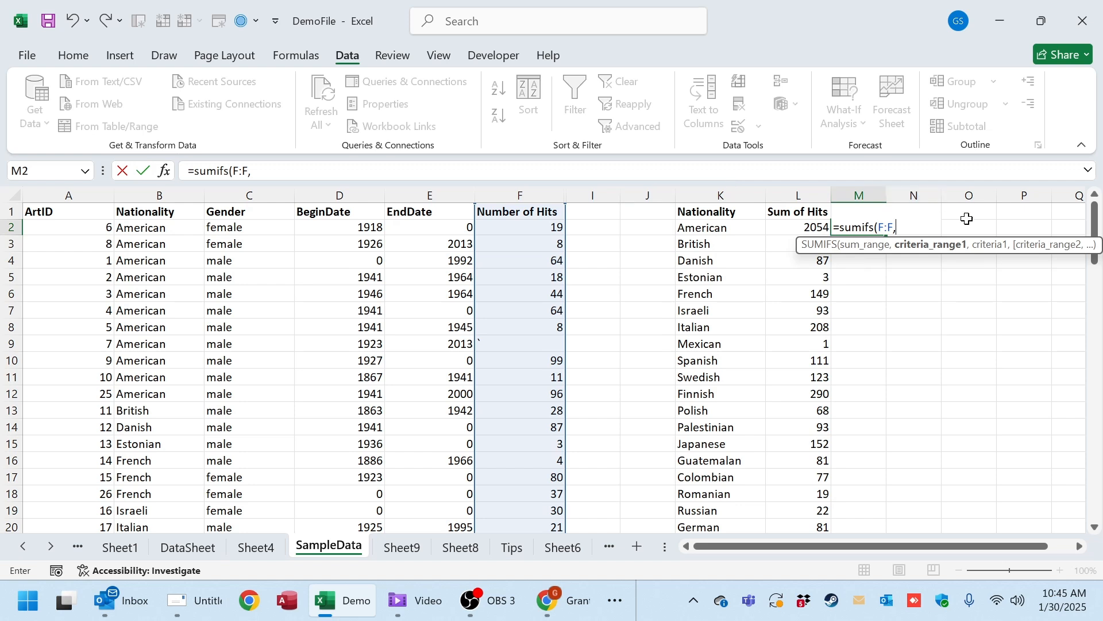
# Complete the M2 formula with the criteria pairs B:B matching K2 and C:C matching "male".
pyautogui.click(150, 192)
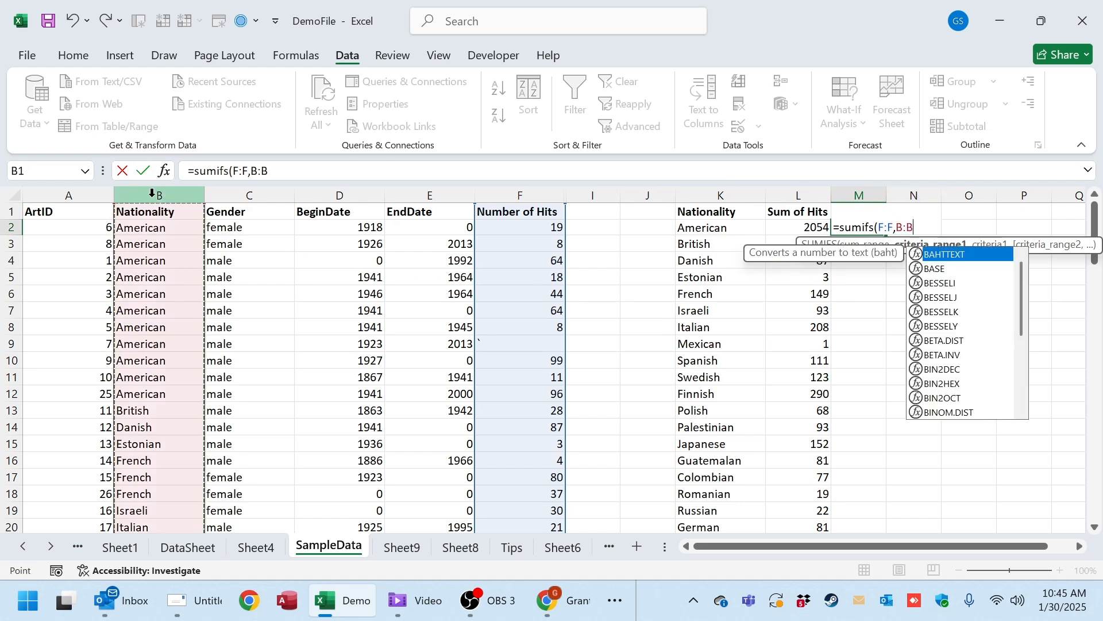
pyautogui.write(',')
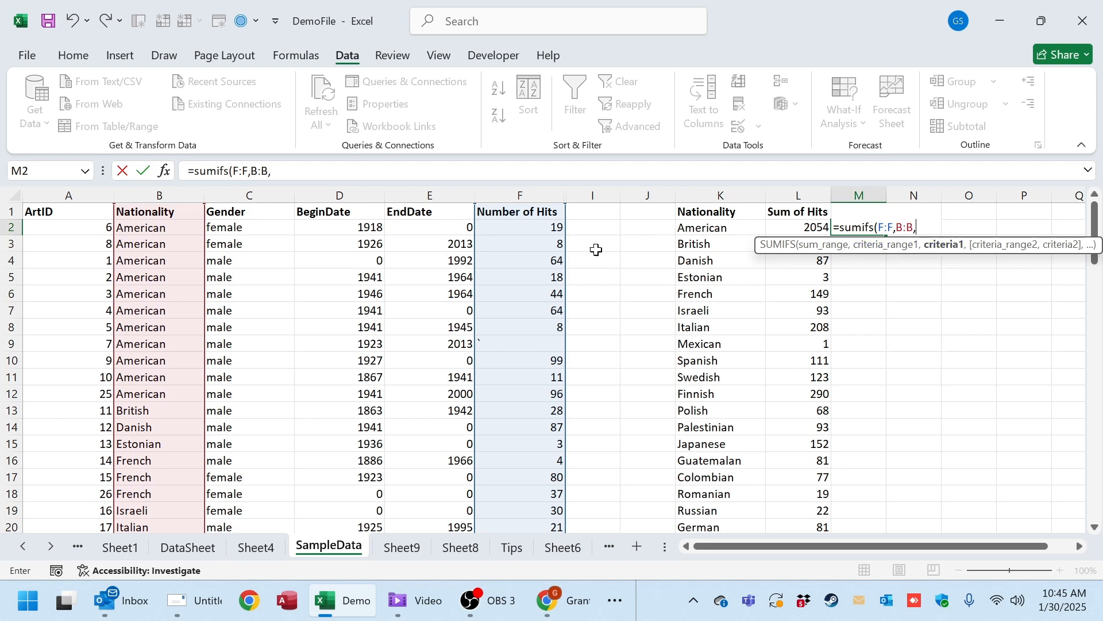
pyautogui.click(715, 223)
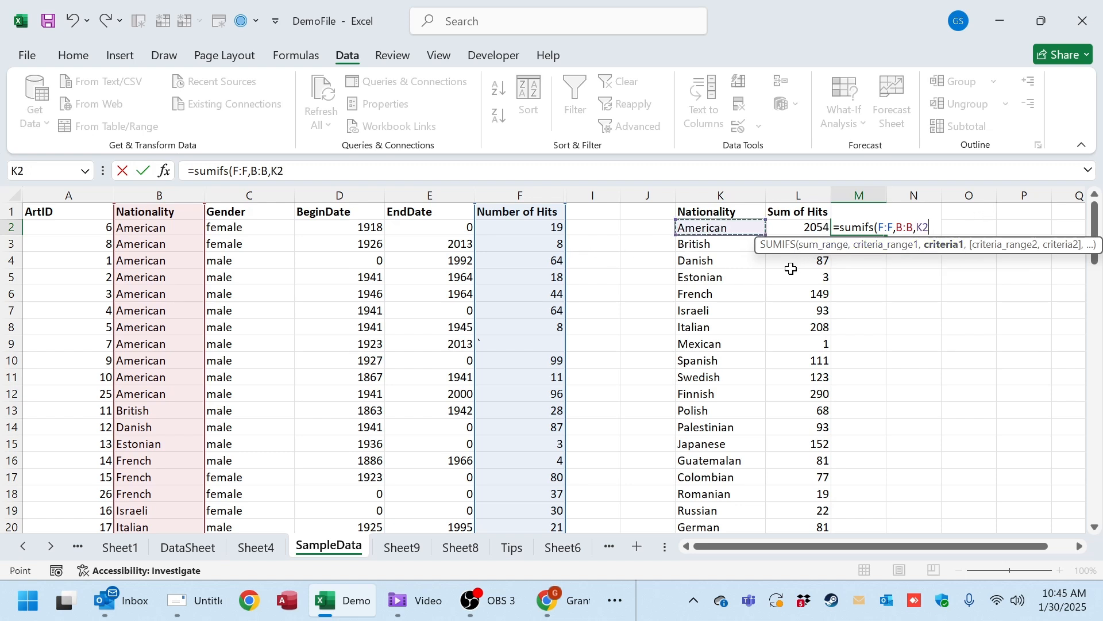
pyautogui.write(',')
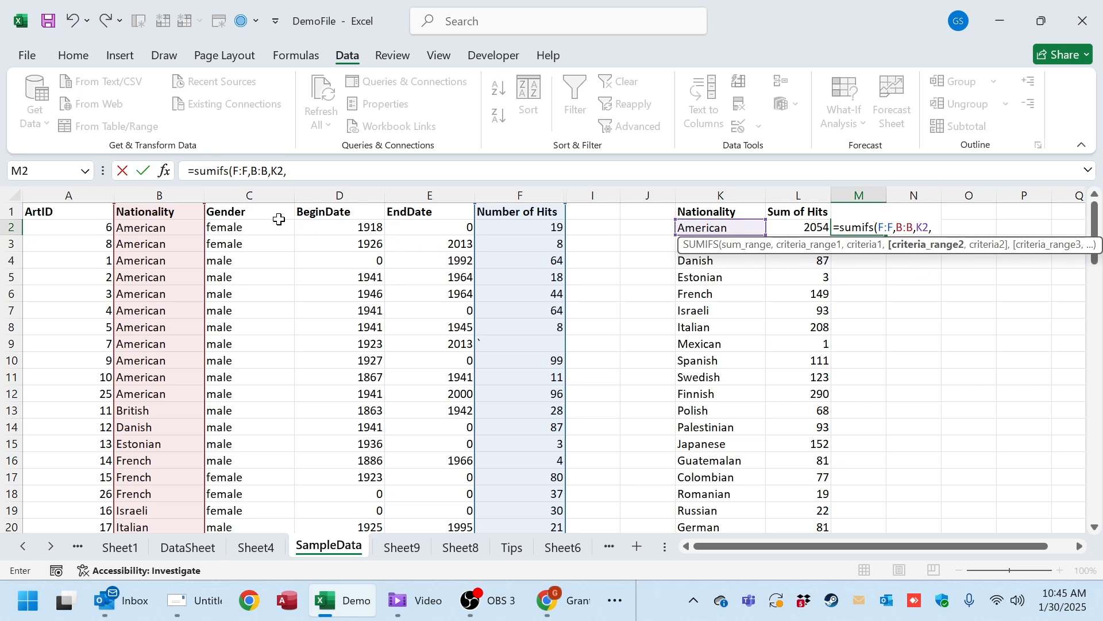
pyautogui.click(259, 193)
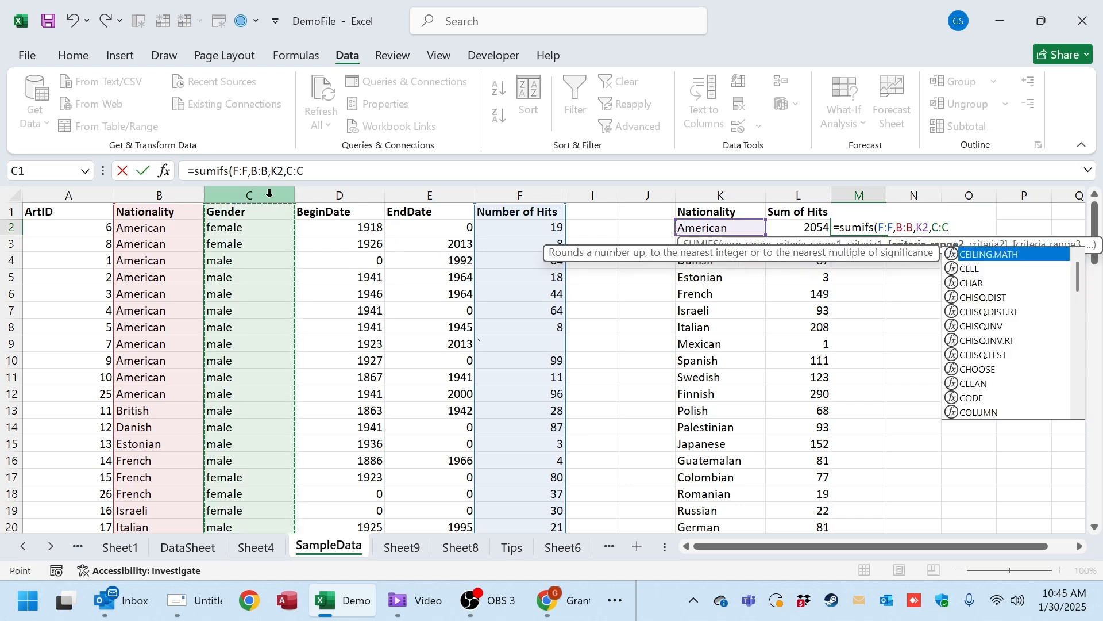
pyautogui.write(',')
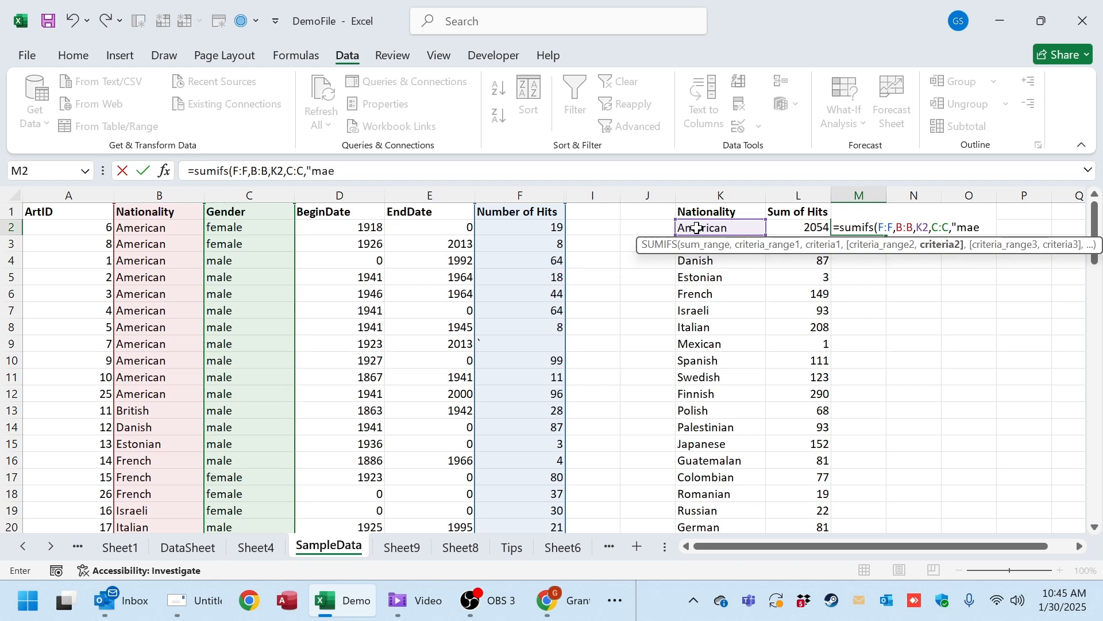
pyautogui.write('"mae')
pyautogui.press('Return')
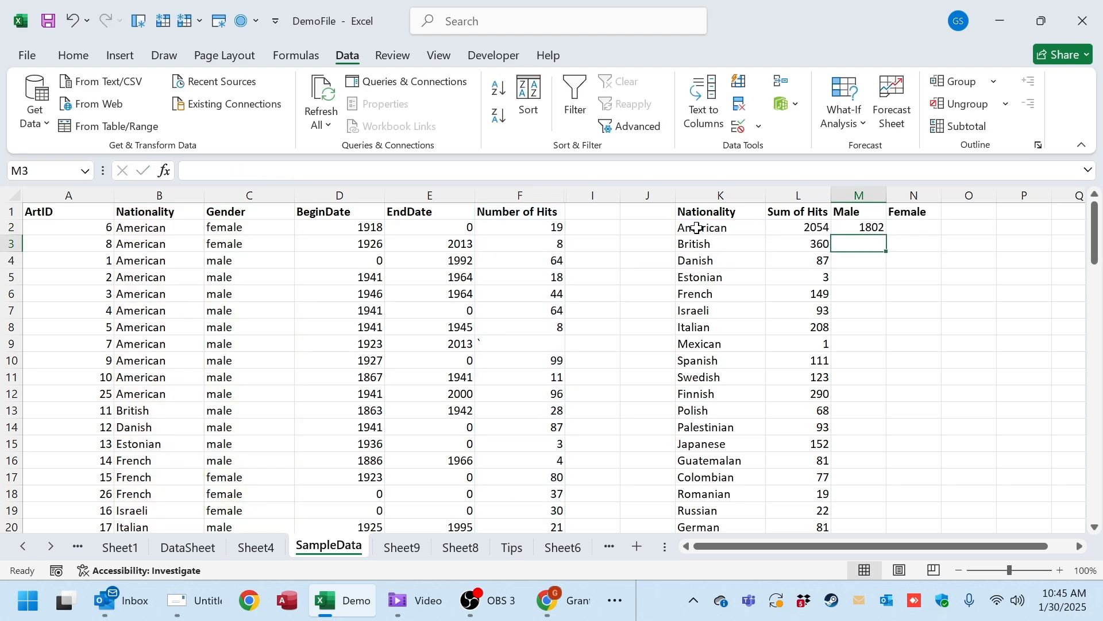
# Reuse the M2 formula in N2 with the gender criterion "female" and compare the sum of M2:N2 with L2.
pyautogui.press('Up')
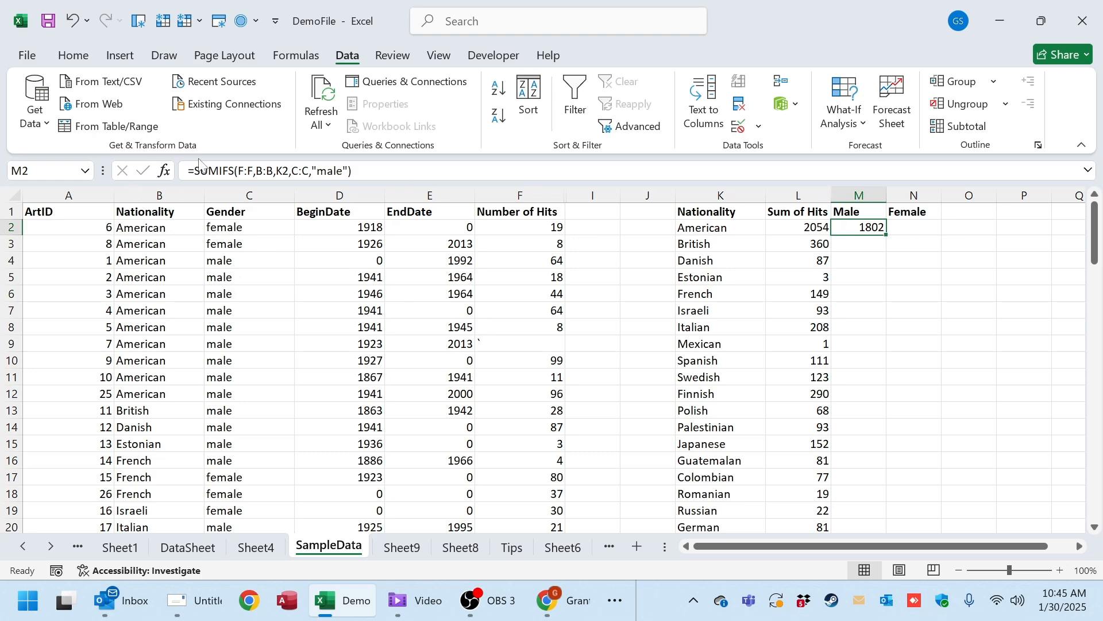
pyautogui.moveTo(189, 170); pyautogui.dragTo(368, 172)
pyautogui.press('Escape')
pyautogui.click(918, 217)
pyautogui.click(914, 227)
pyautogui.hotkey('ctrl', 'v')
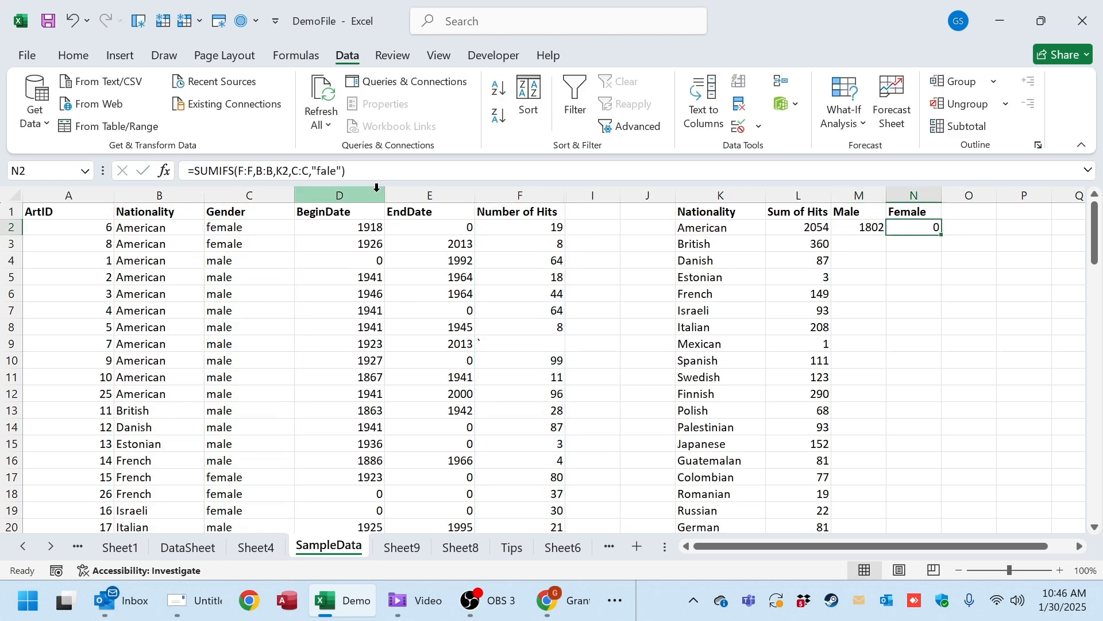
pyautogui.click(338, 172)
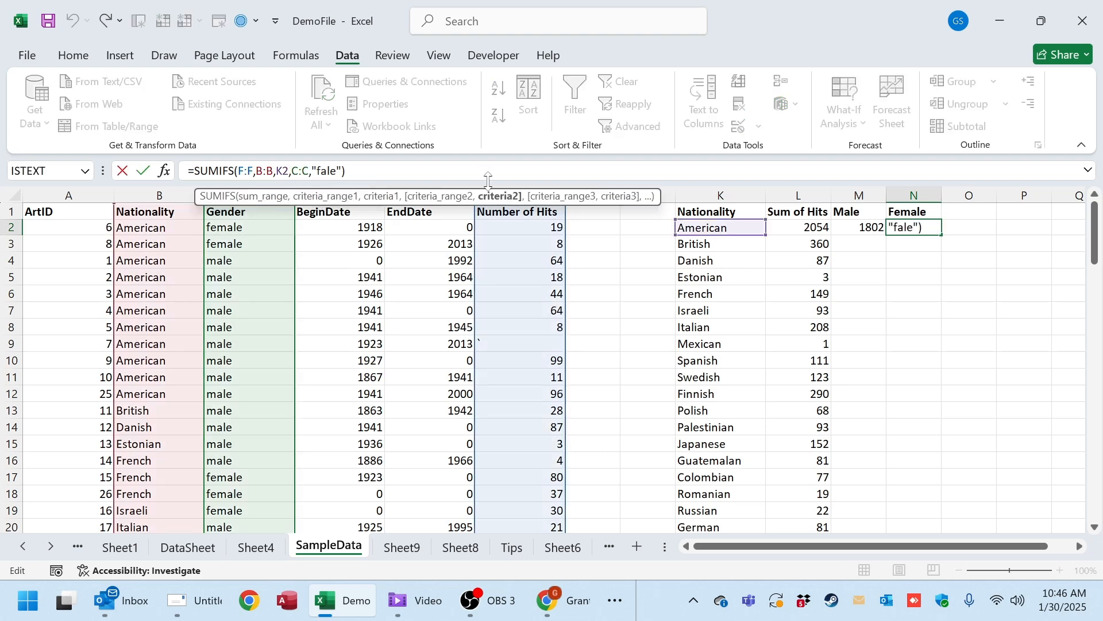
pyautogui.write('em')
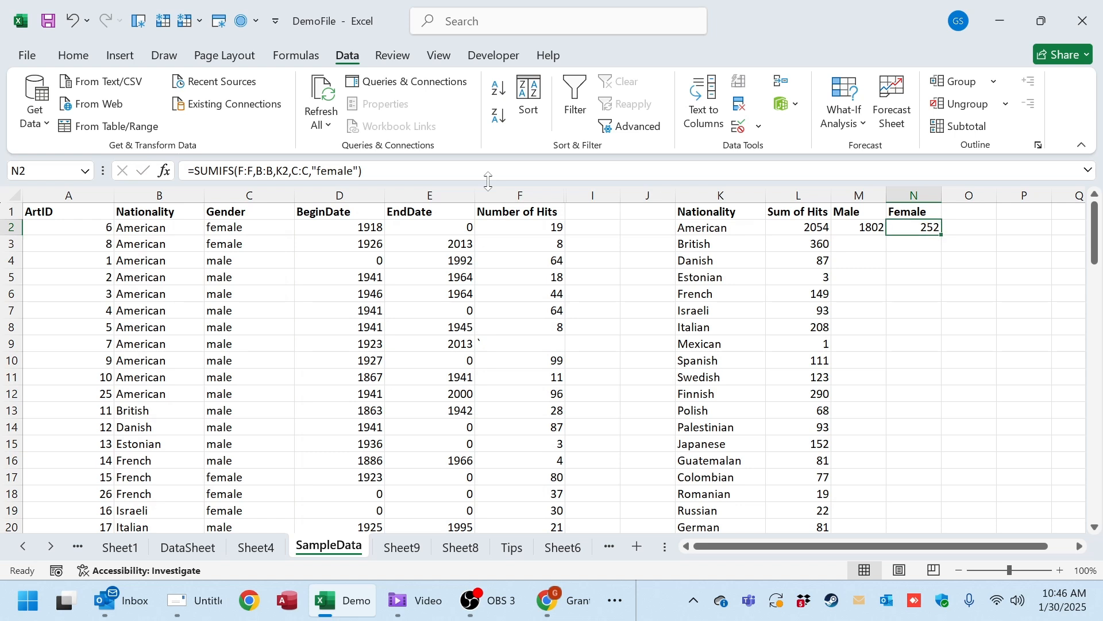
pyautogui.moveTo(920, 224); pyautogui.dragTo(858, 223)
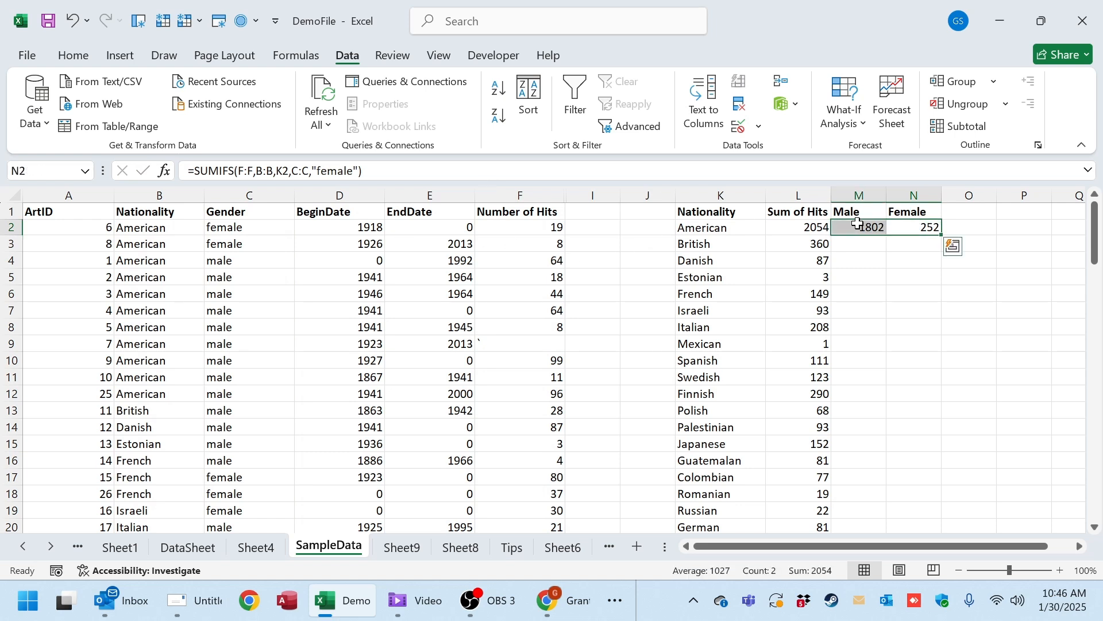
# Replace the "male" text criterion in the M2 SUMIFS formula with a reference to header cell M1.
pyautogui.click(861, 224)
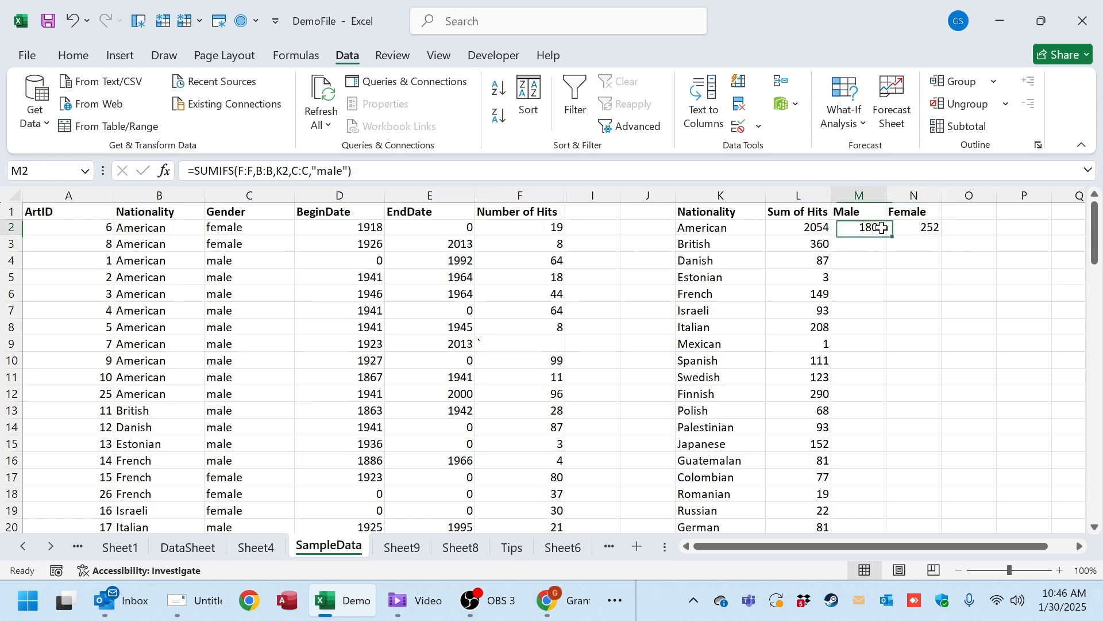
pyautogui.click(352, 170)
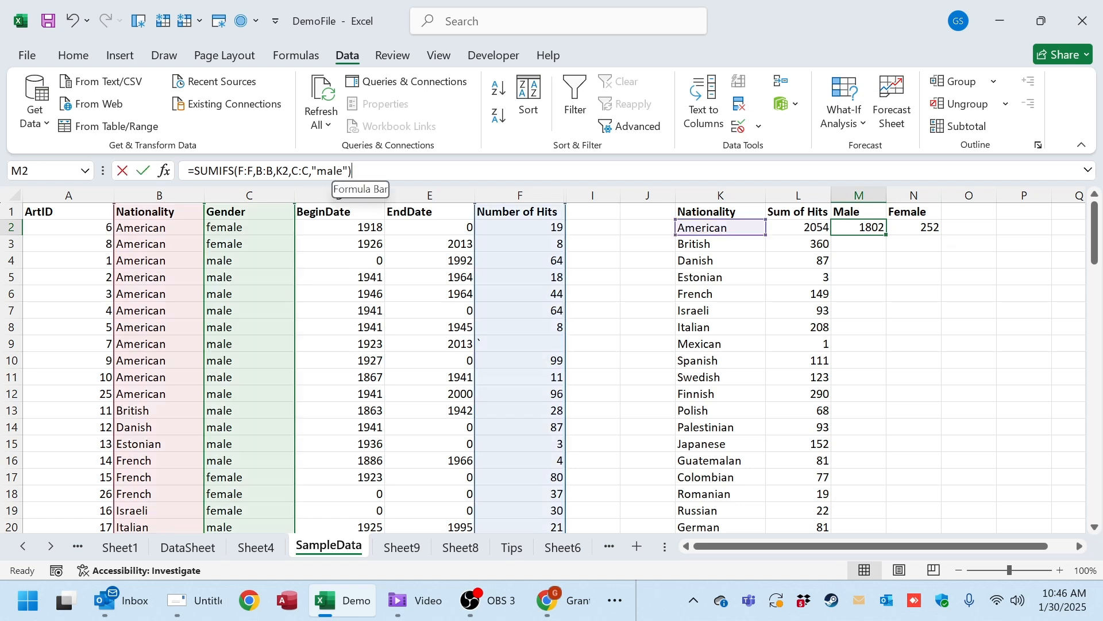
pyautogui.hotkey('shift', 'End')
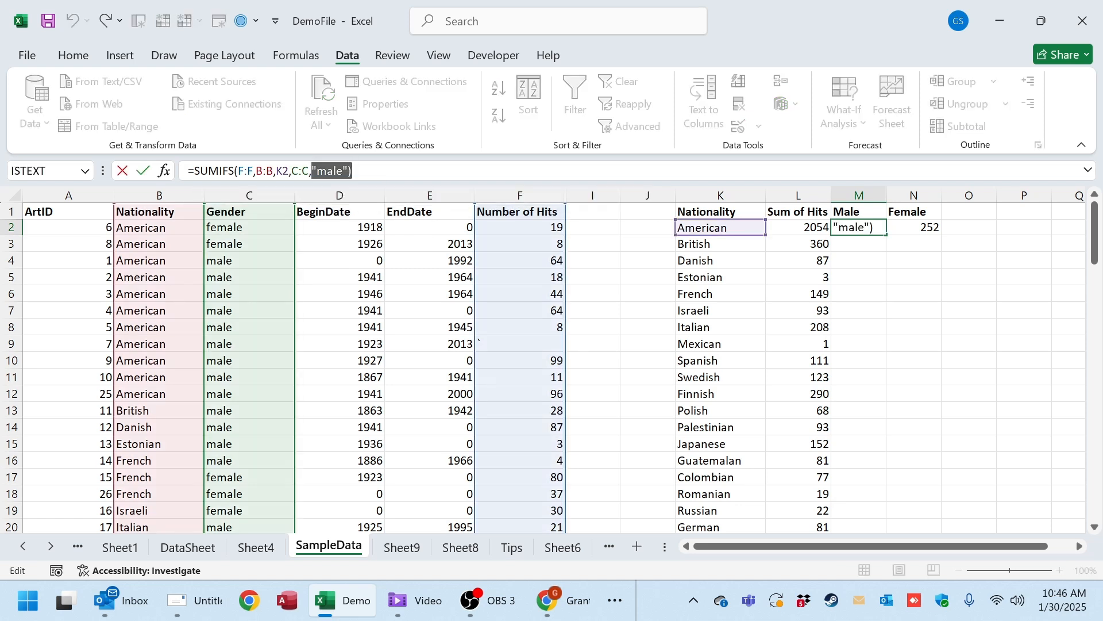
pyautogui.press('BackSpace')
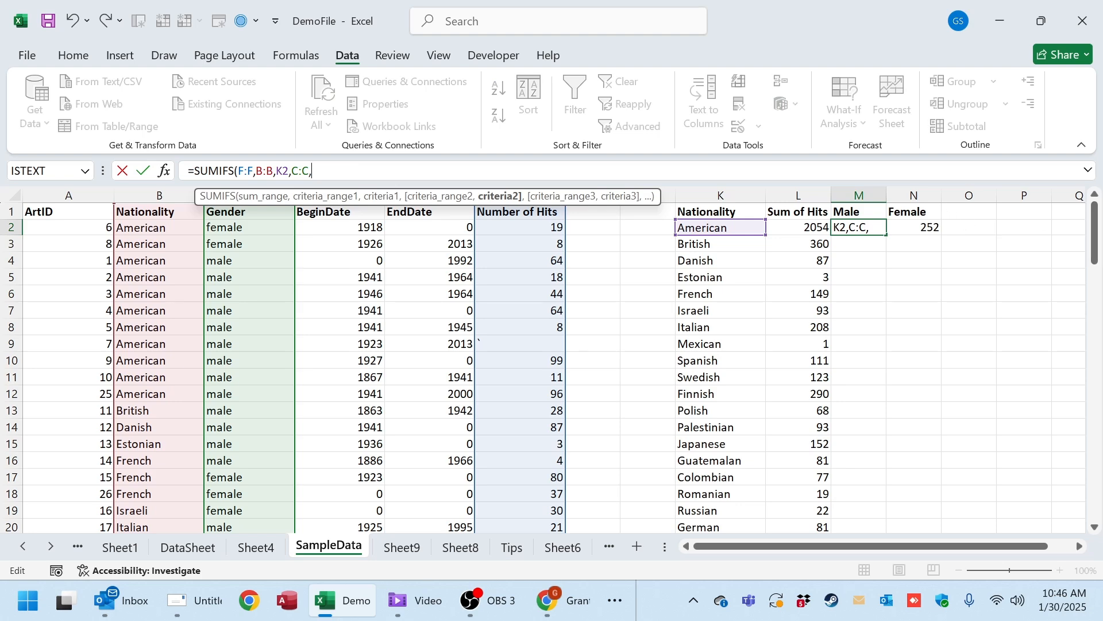
pyautogui.click(856, 210)
pyautogui.press('Return')
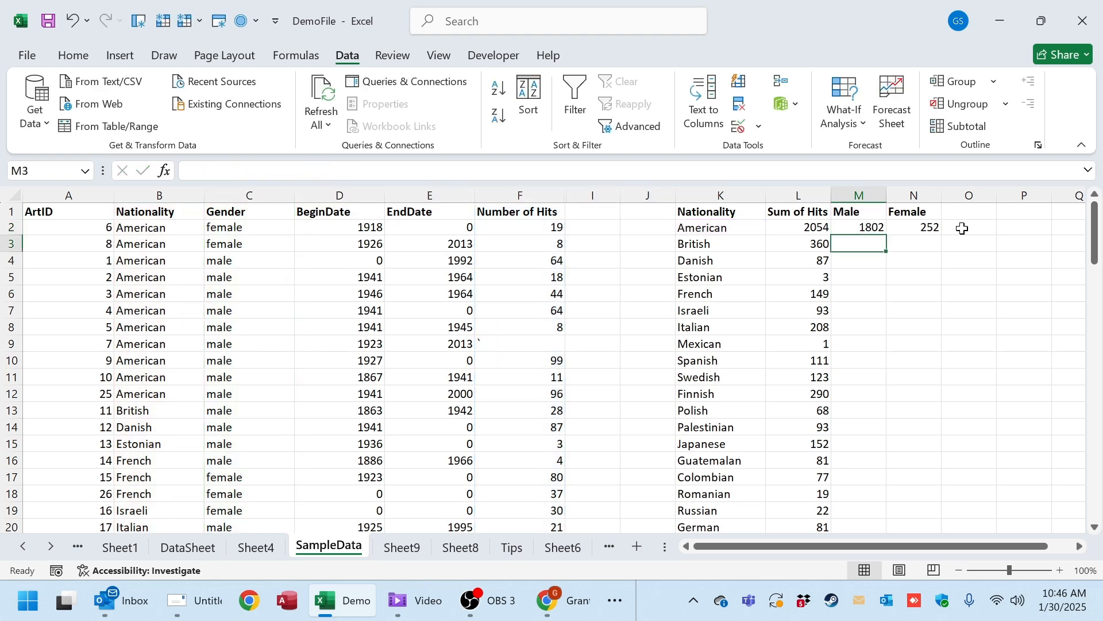
# Try copying the M2 SUMIFS formula down to M3 for the British row.
pyautogui.press('Up')
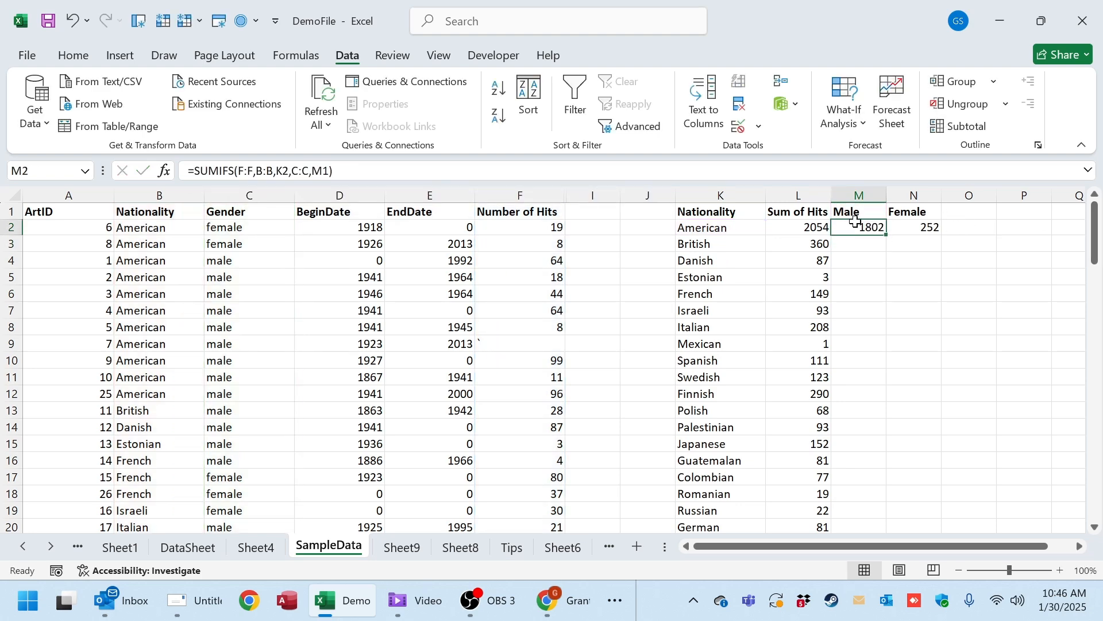
pyautogui.click(894, 226)
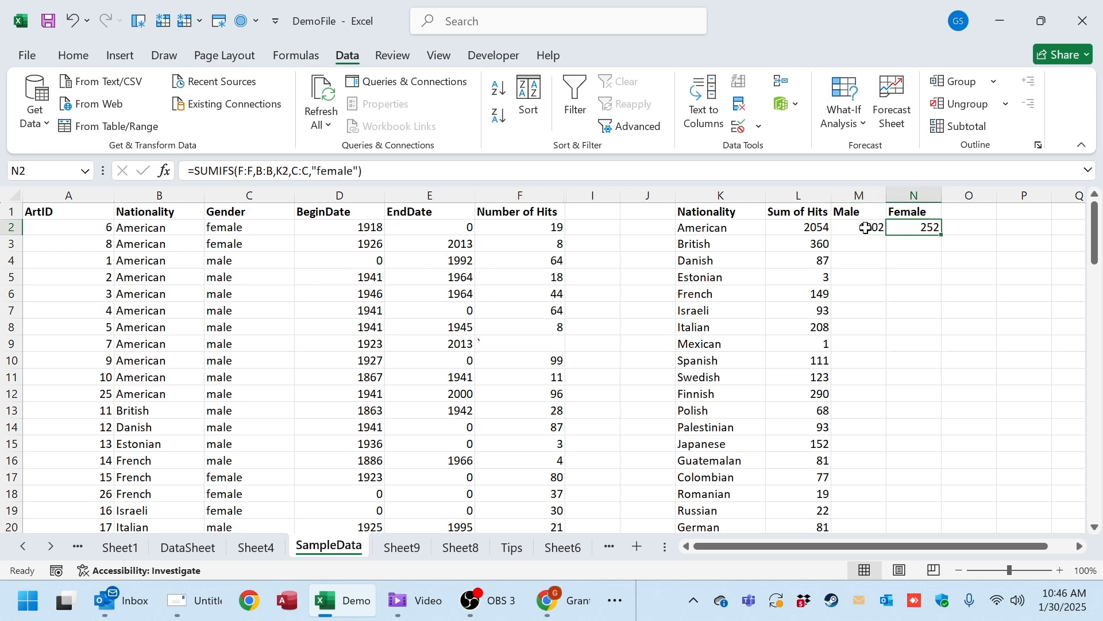
pyautogui.click(867, 227)
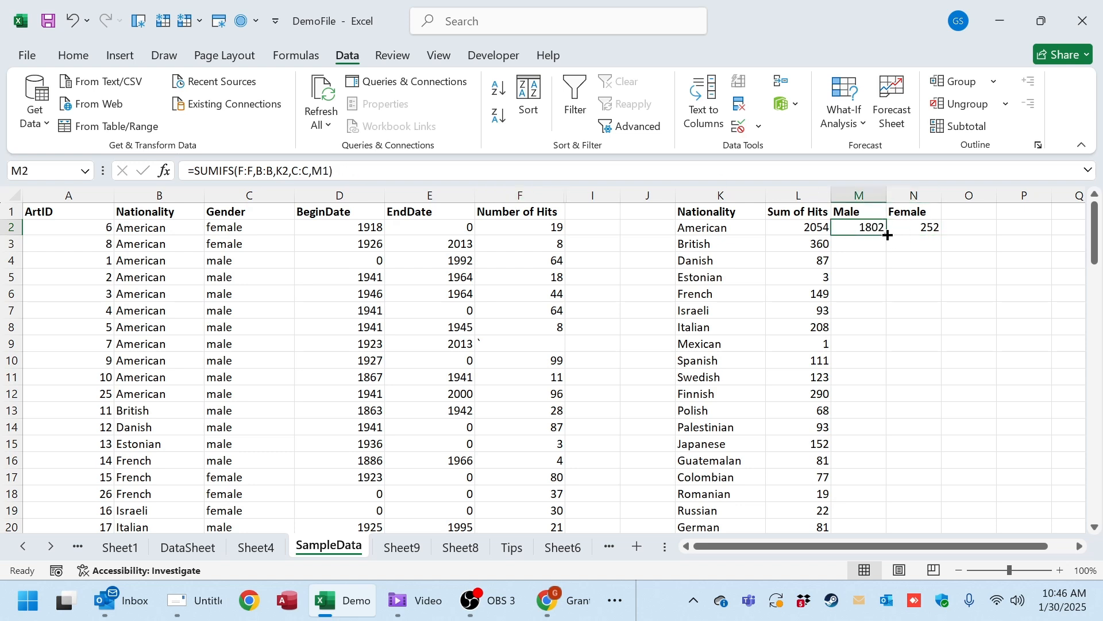
pyautogui.hotkey('ctrl', 'c')
pyautogui.click(870, 244)
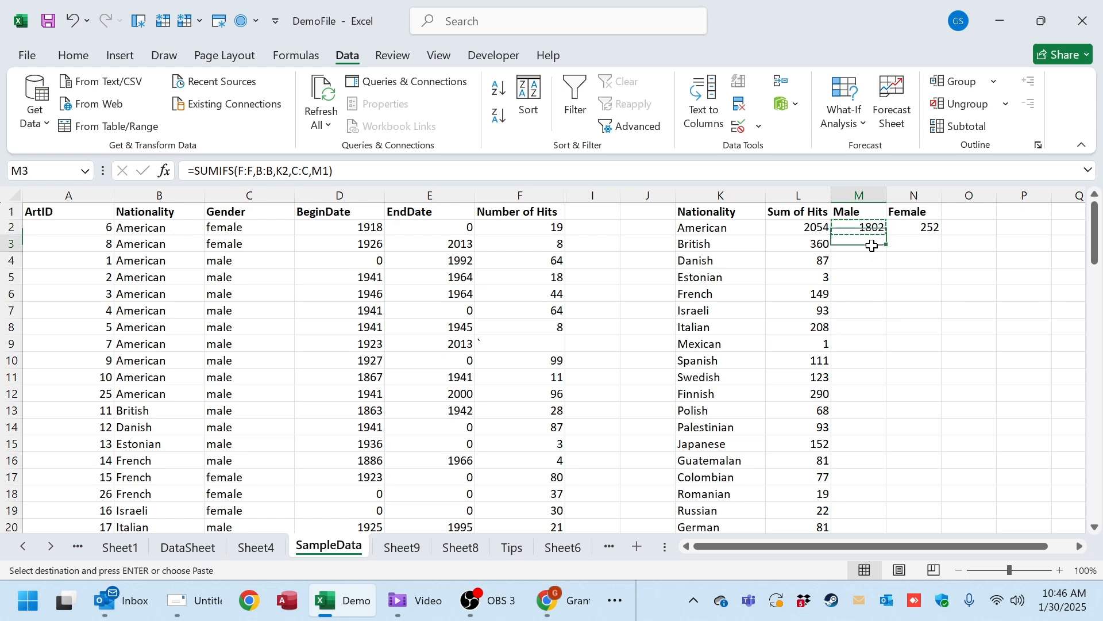
pyautogui.hotkey('ctrl', 'v')
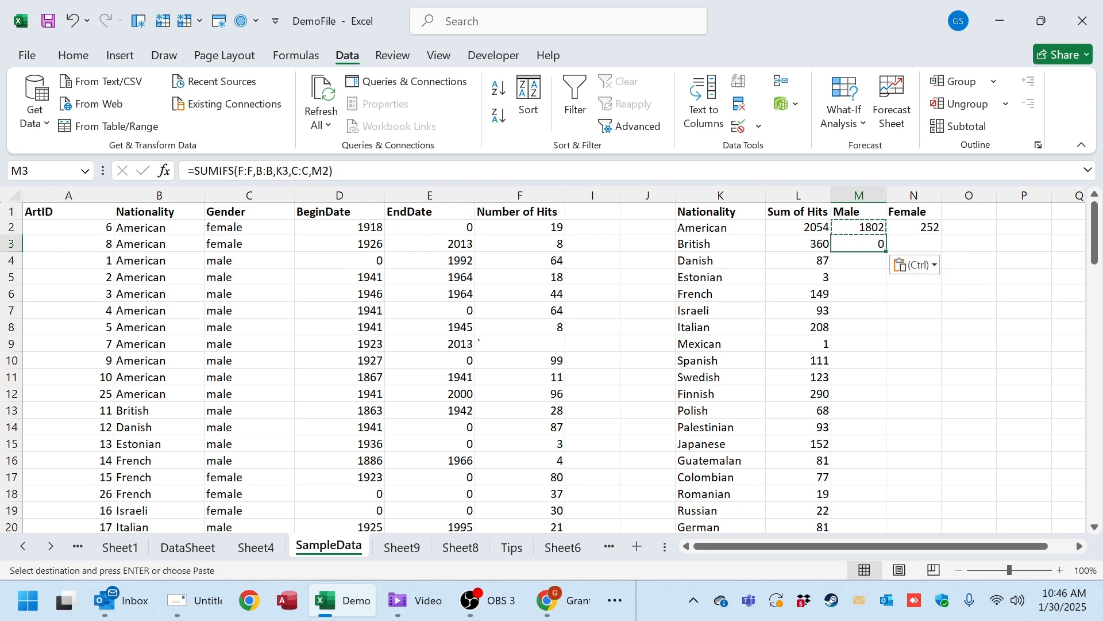
# Lock the row of the header reference in the M2 SUMIFS formula as M$1.
pyautogui.click(883, 228)
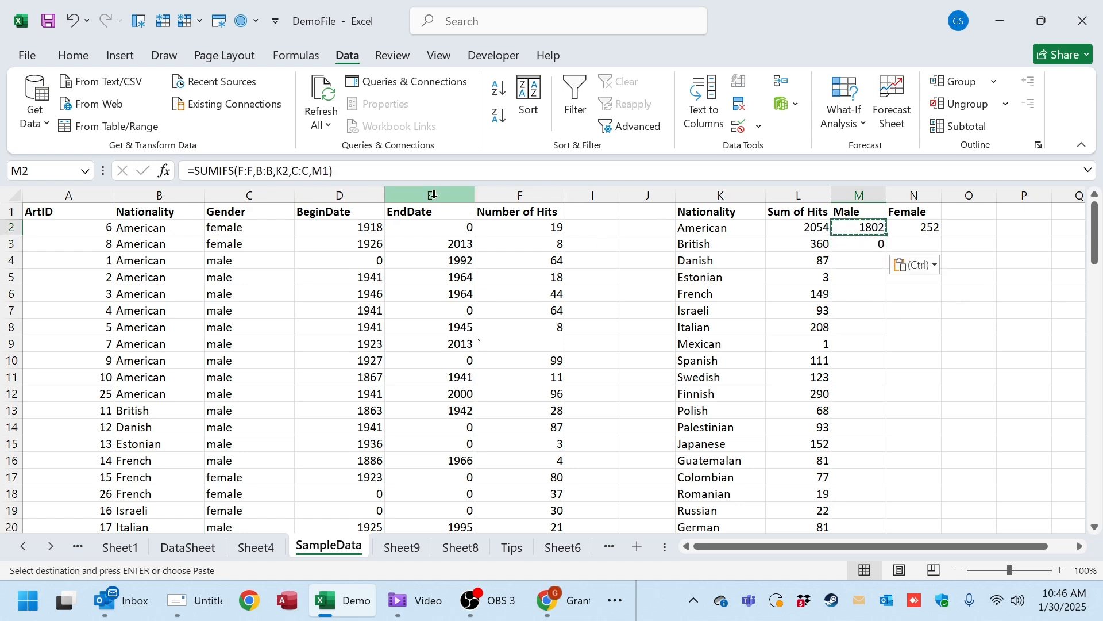
pyautogui.click(325, 171)
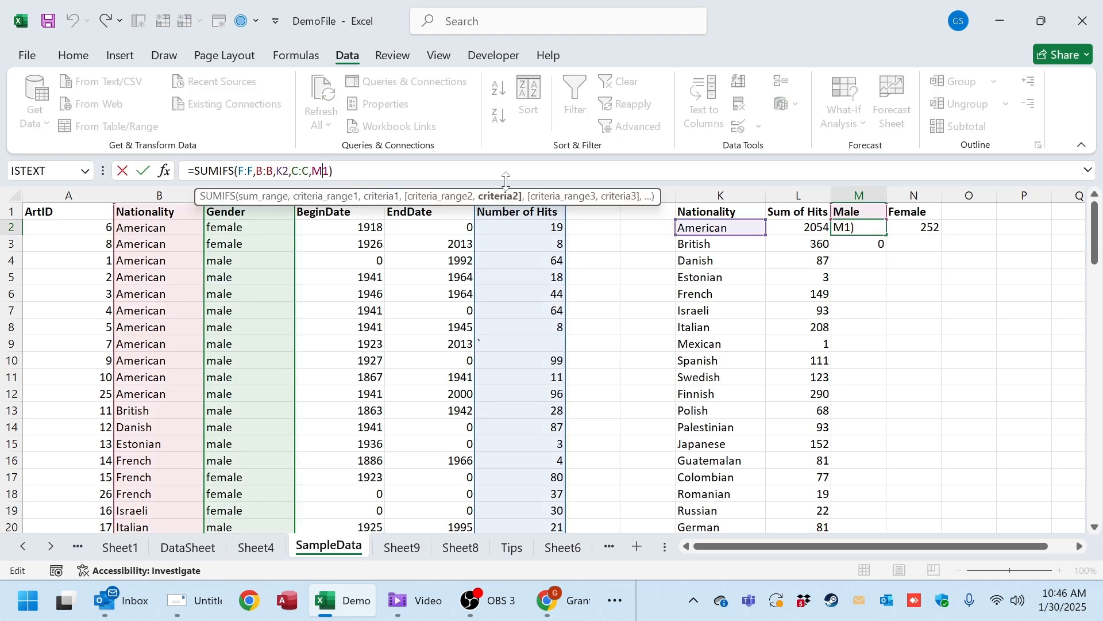
pyautogui.write('$')
pyautogui.hotkey('ctrl', 'Return')
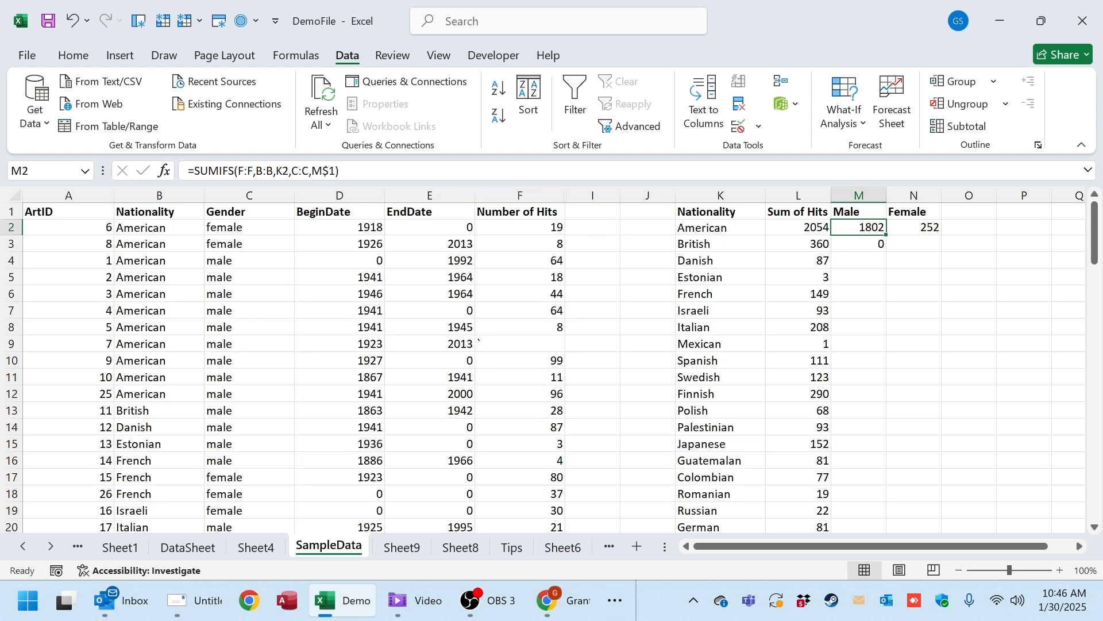
# Replace the N2 formula with the text of the M2 formula, using N$1 as the gender criterion.
pyautogui.press('F2')
pyautogui.press('Escape')
pyautogui.click(919, 228)
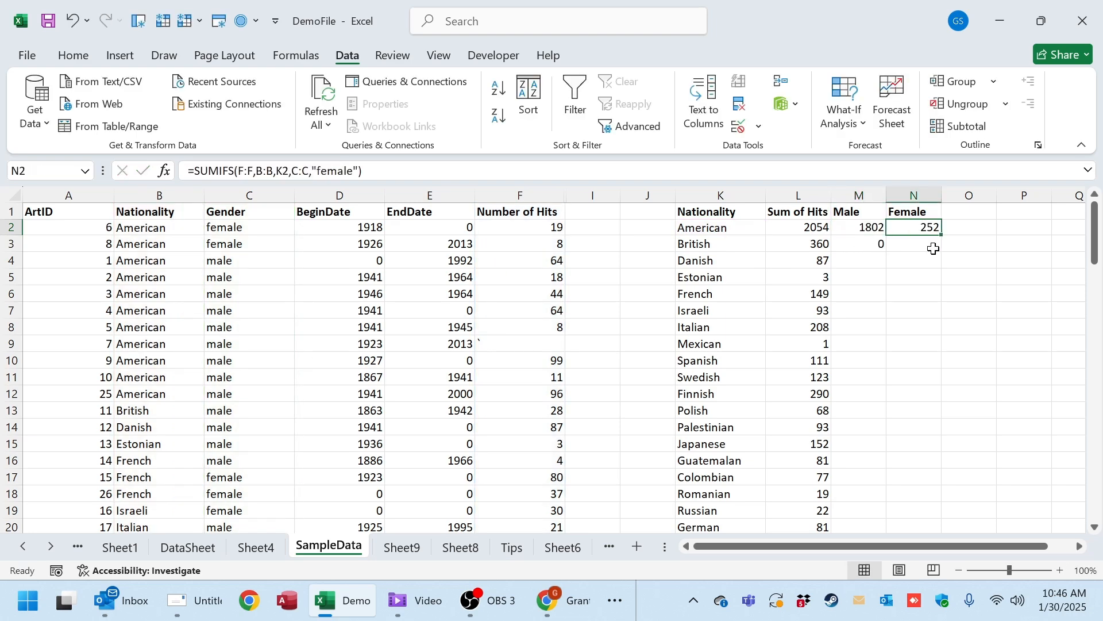
pyautogui.press('F2')
pyautogui.hotkey('ctrl', 'a')
pyautogui.hotkey('ctrl', 'v')
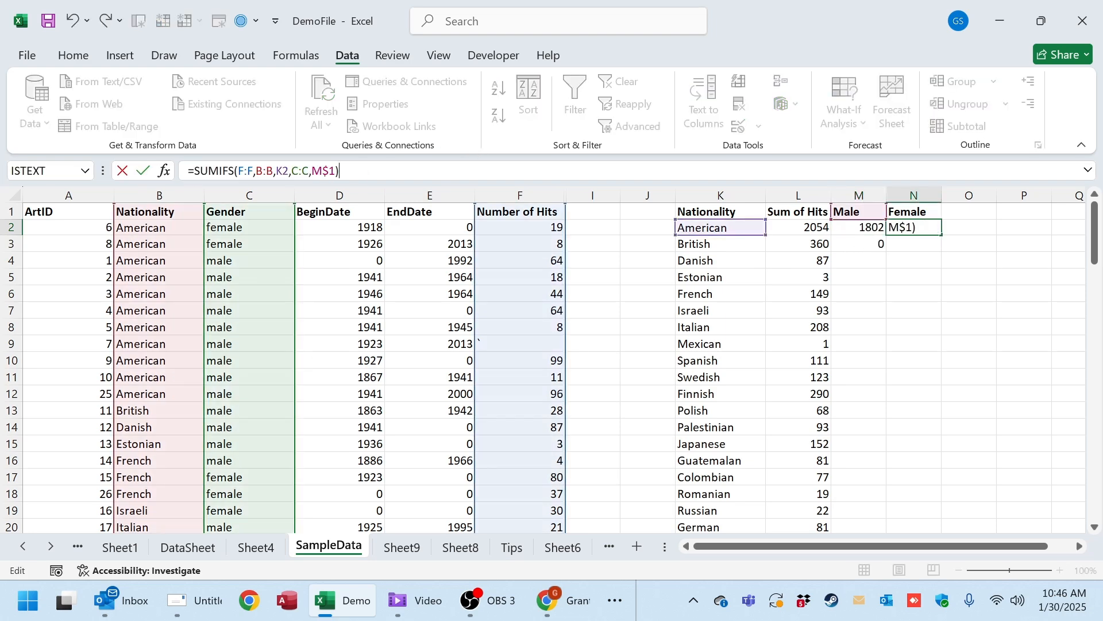
pyautogui.click(321, 170)
pyautogui.press('BackSpace')
pyautogui.write('N')
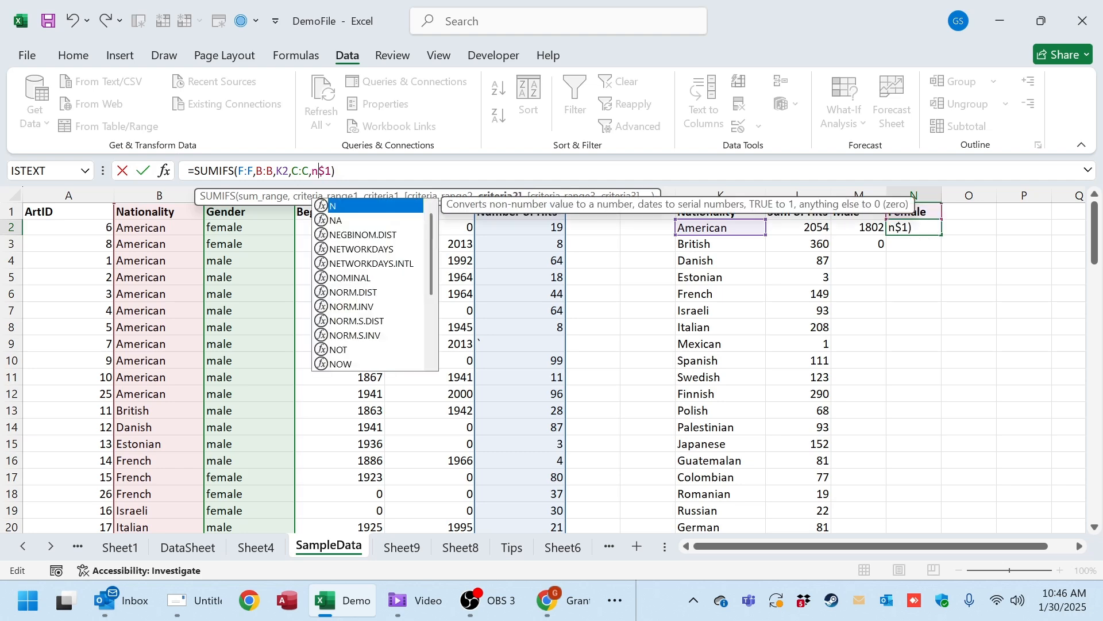
pyautogui.press('Return')
# Clear M3 and fill the M2:N2 formulas down alongside the whole nationality list.
pyautogui.press('Up')
pyautogui.press('Left')
pyautogui.hotkey('shift', 'Right')
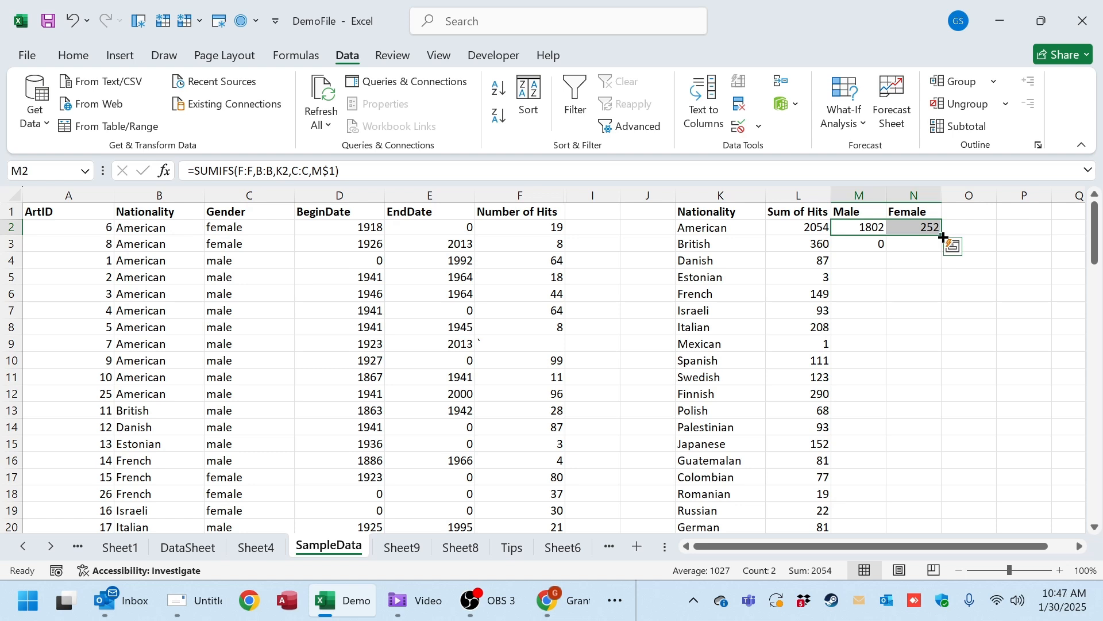
pyautogui.click(856, 243)
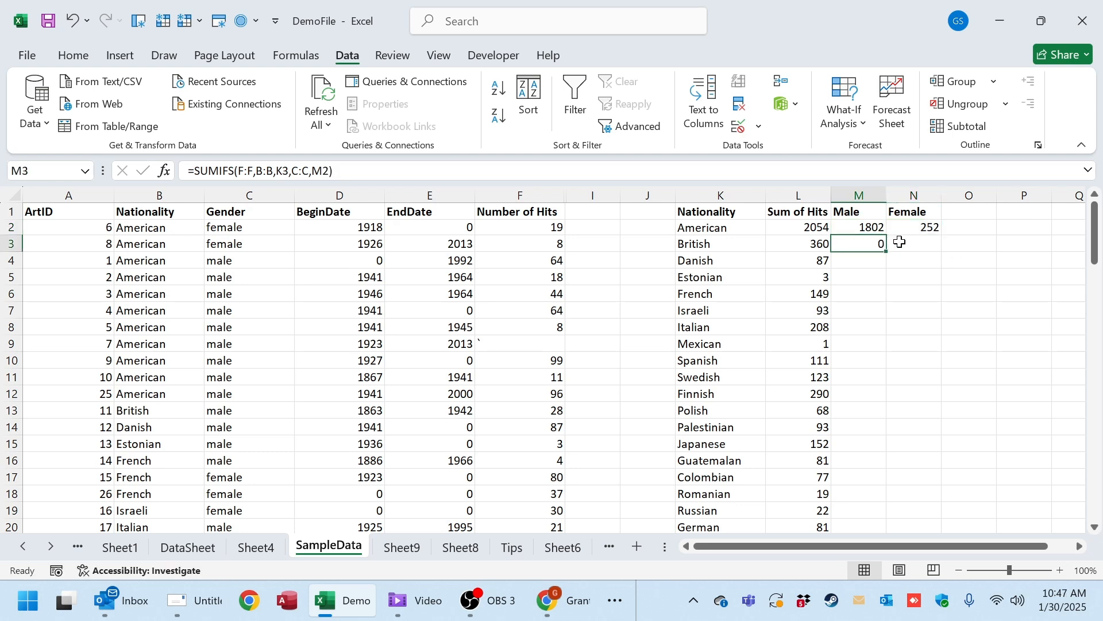
pyautogui.press('Delete')
pyautogui.click(867, 227)
pyautogui.hotkey('shift', 'Right')
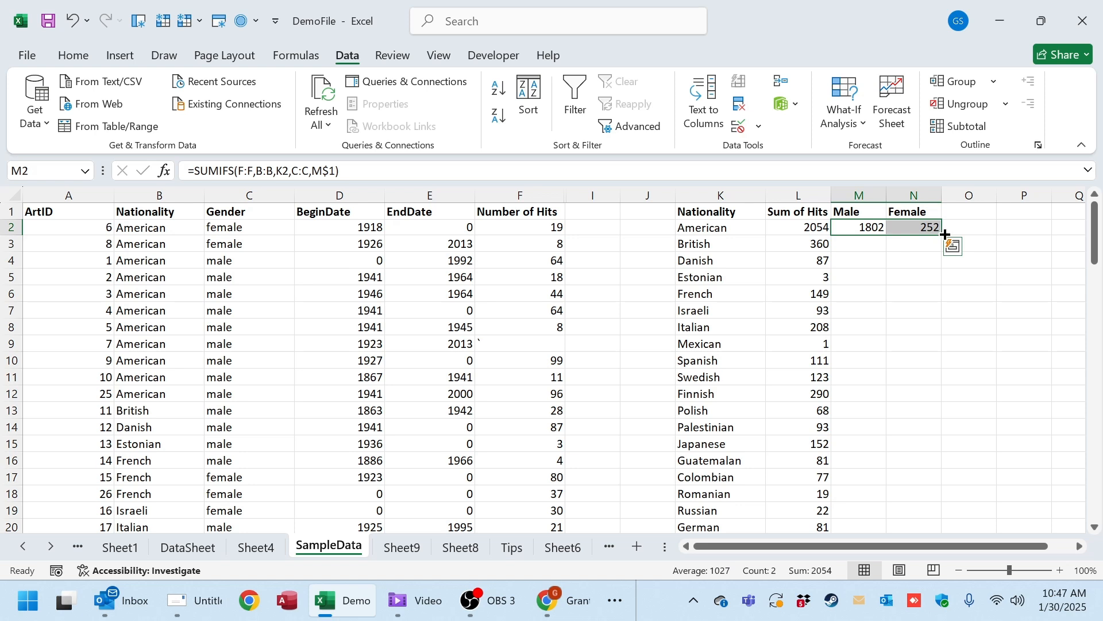
pyautogui.doubleClick(943, 233)
pyautogui.click(946, 257)
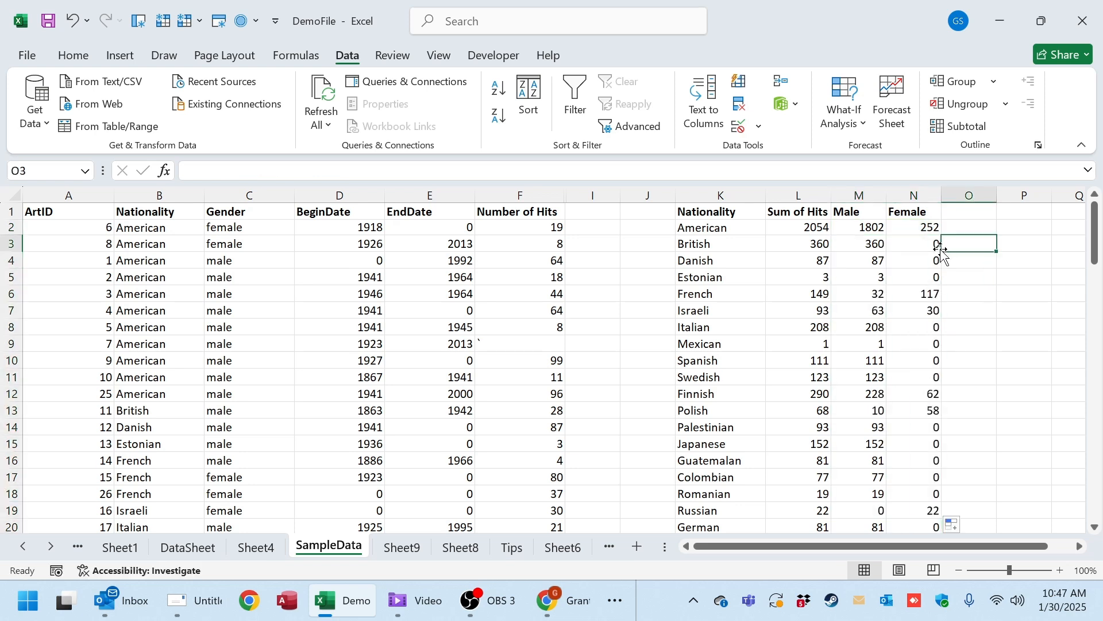
# Inspect the references in the Danish row's Female, Male and Sum of Hits formulas.
pyautogui.click(919, 254)
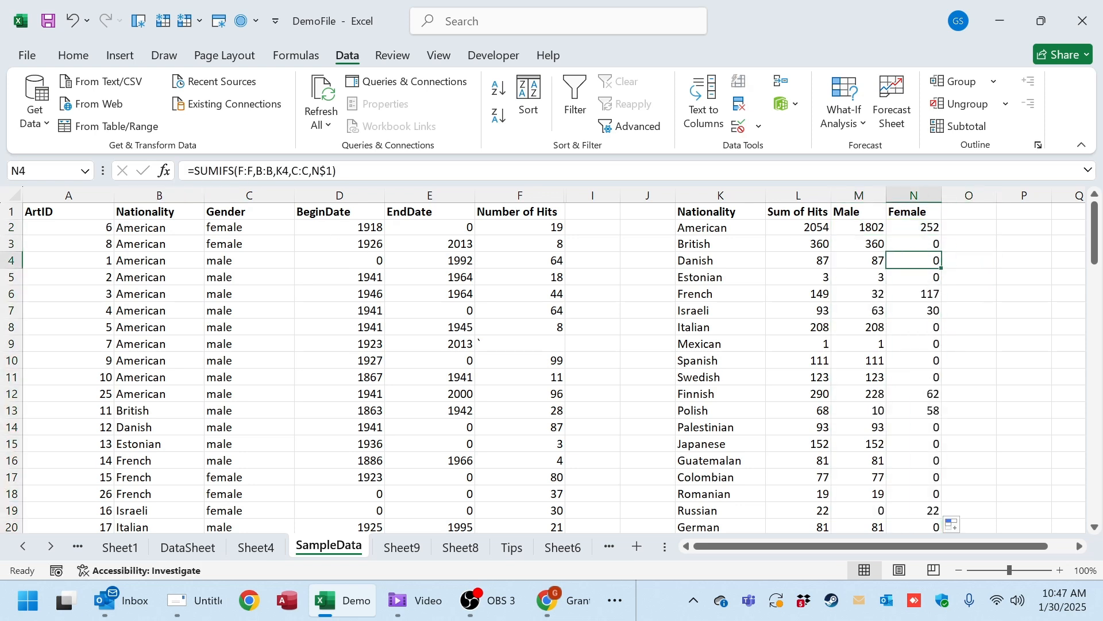
pyautogui.click(327, 171)
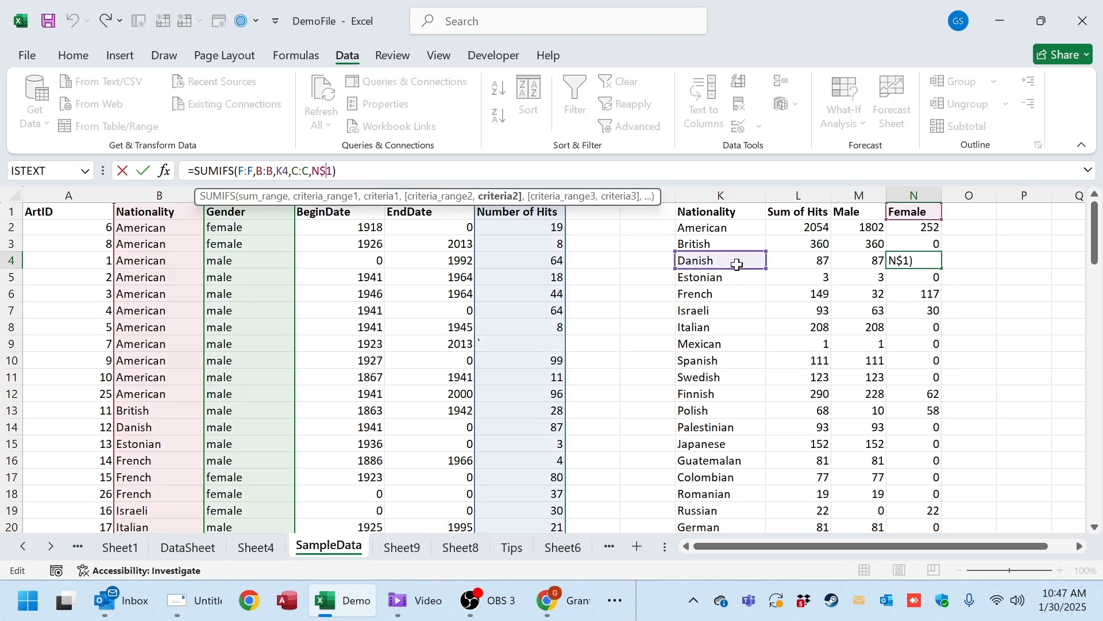
pyautogui.click(920, 259)
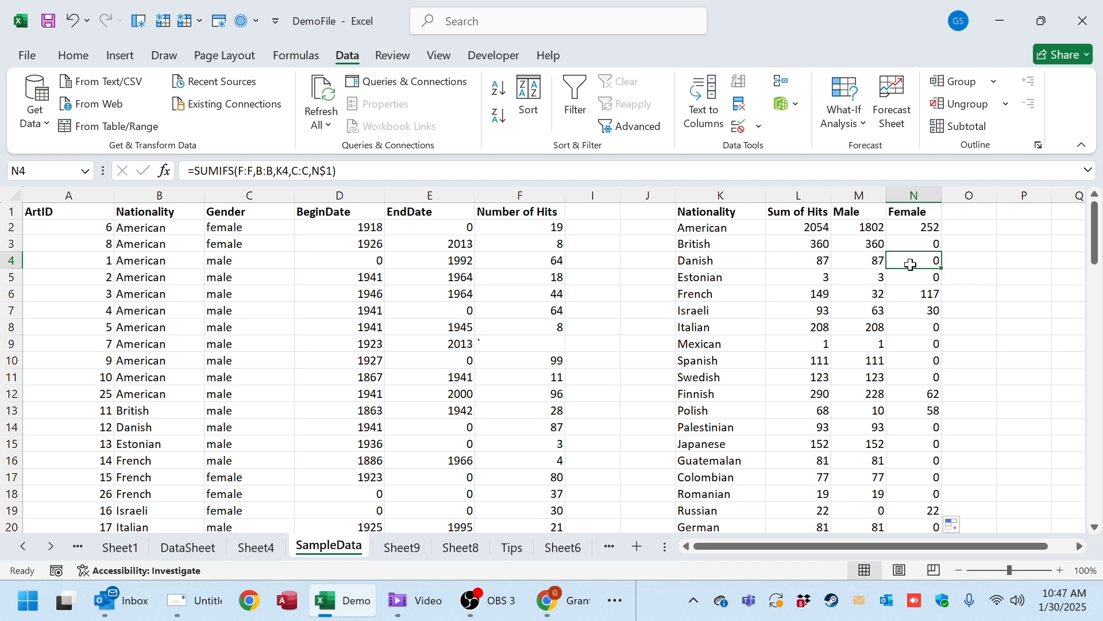
pyautogui.click(862, 262)
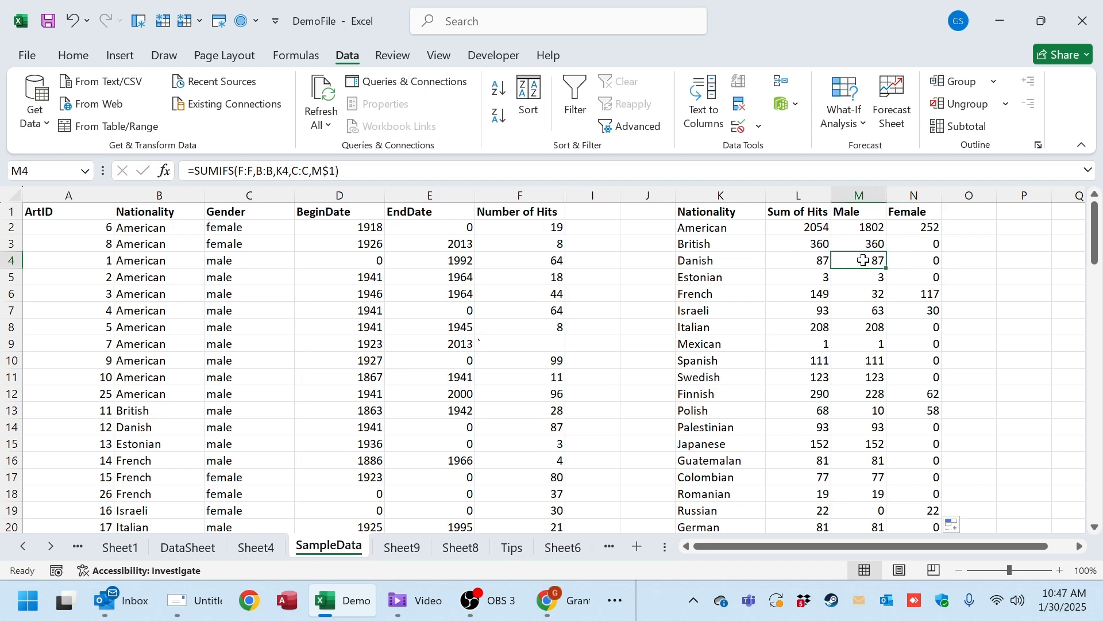
pyautogui.click(823, 254)
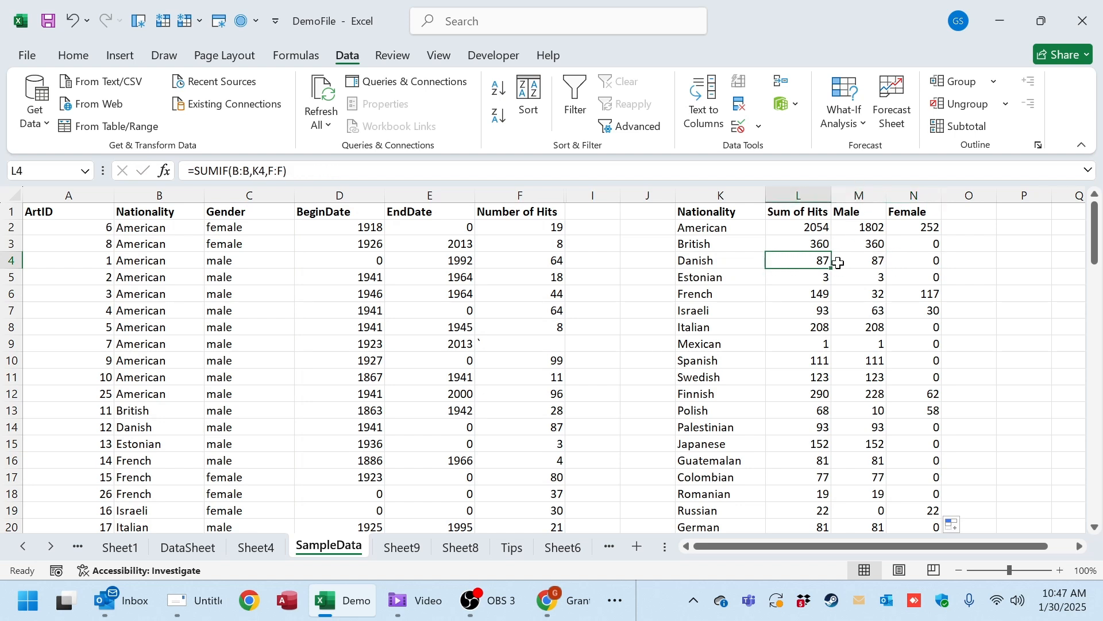
pyautogui.click(279, 308)
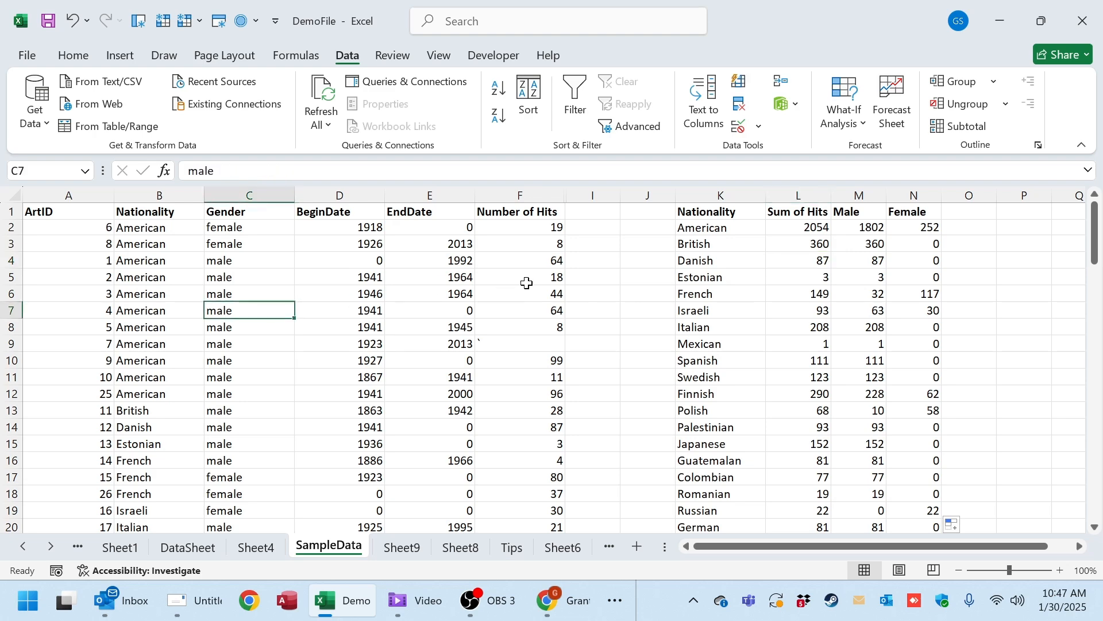
pyautogui.write('feam')
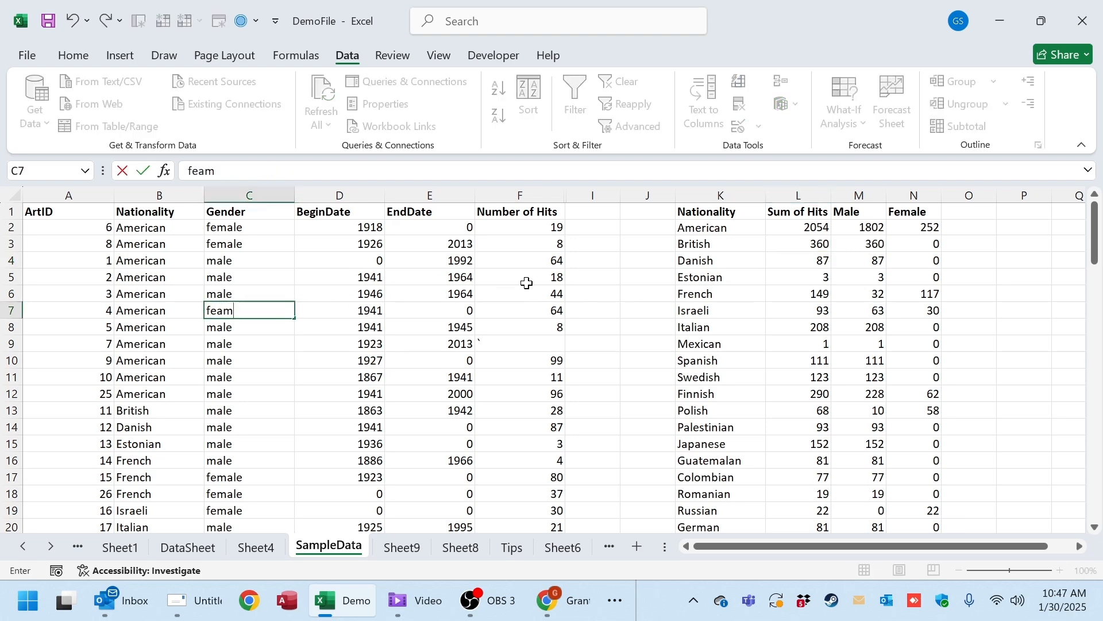
pyautogui.press('Escape')
pyautogui.click(278, 217)
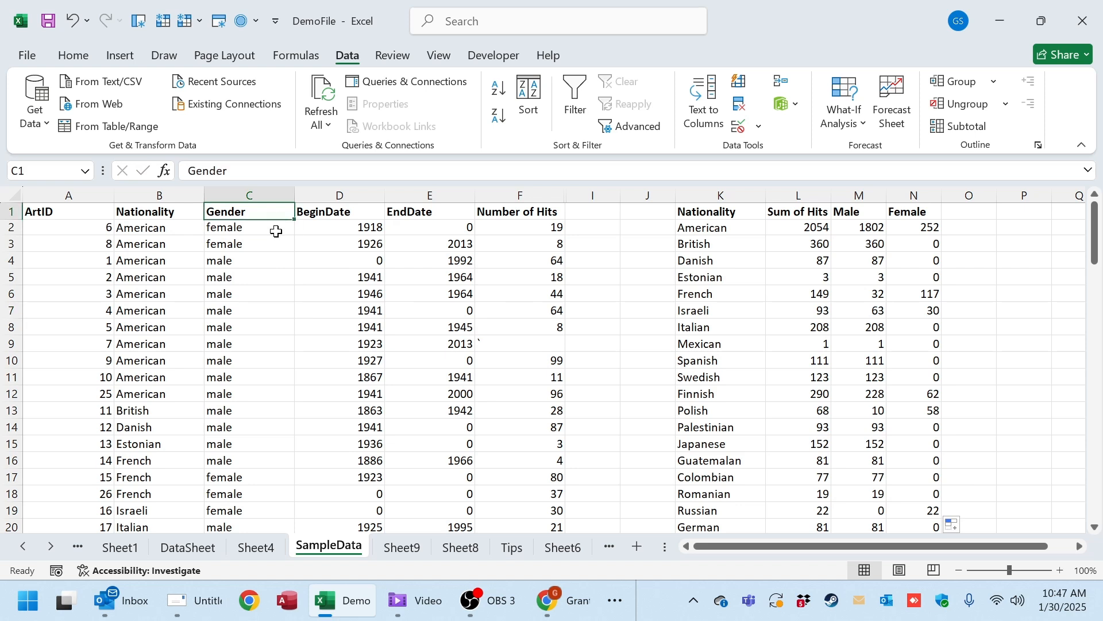
# Copy "female" from C2 over C2:C19 and check how the Male and Female totals respond in M2:N6.
pyautogui.click(278, 228)
pyautogui.hotkey('ctrl', 'c')
pyautogui.keyDown('shift'); pyautogui.click(278, 512); pyautogui.keyUp('shift')
pyautogui.hotkey('ctrl', 'v')
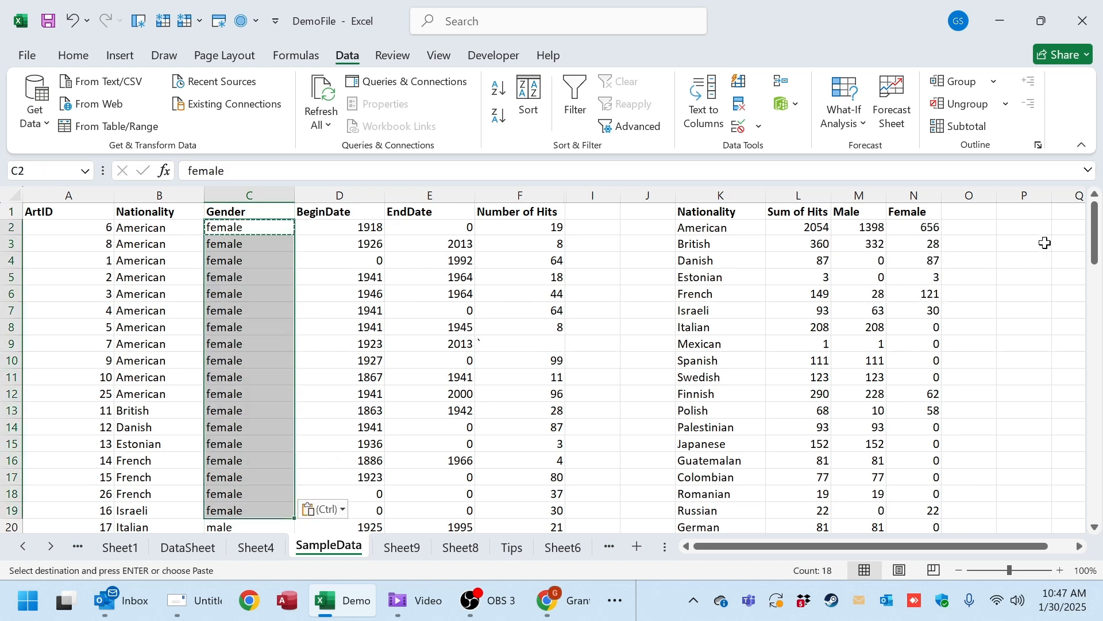
pyautogui.moveTo(882, 234); pyautogui.dragTo(915, 297)
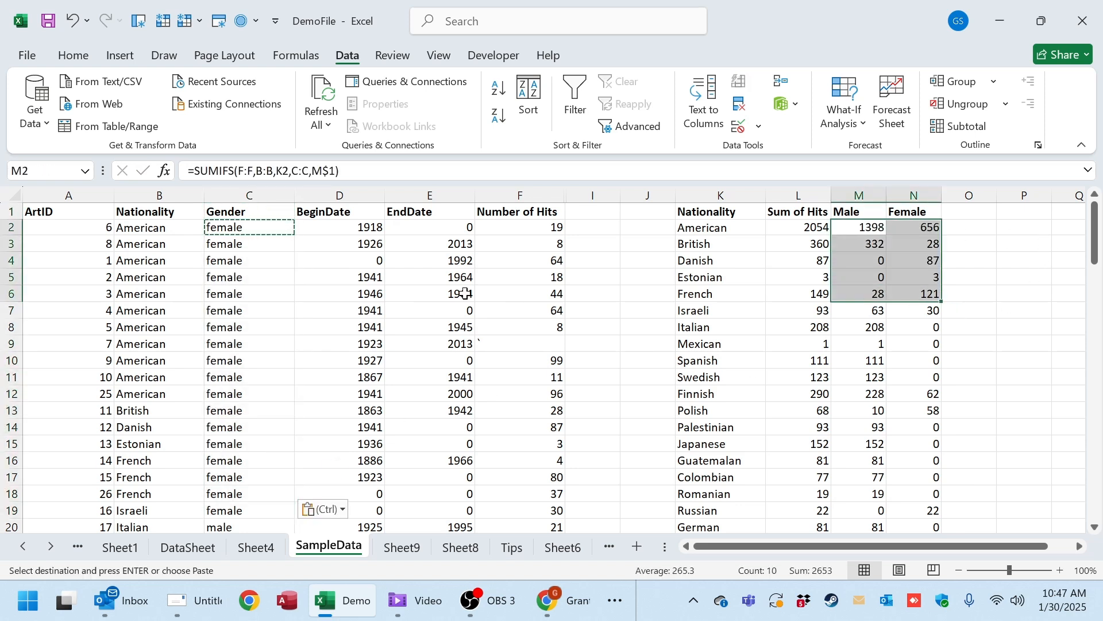
# Fill "female" from C2 down the entire Gender column as a test, and undo the gender changes.
pyautogui.click(259, 359)
pyautogui.click(270, 228)
pyautogui.doubleClick(294, 235)
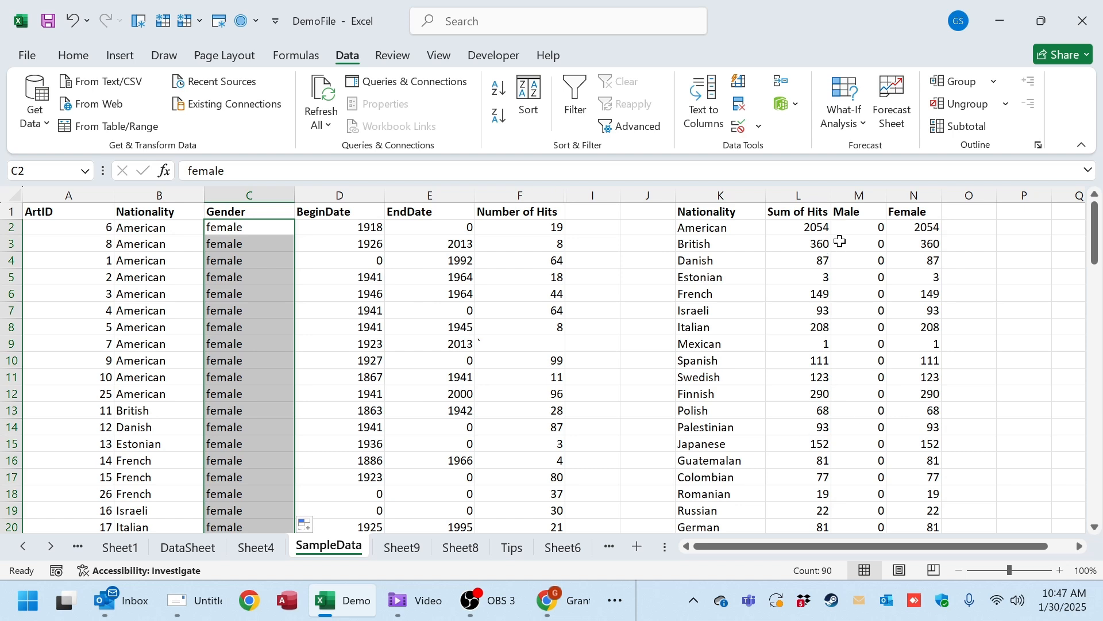
pyautogui.hotkey('ctrl', 'z')
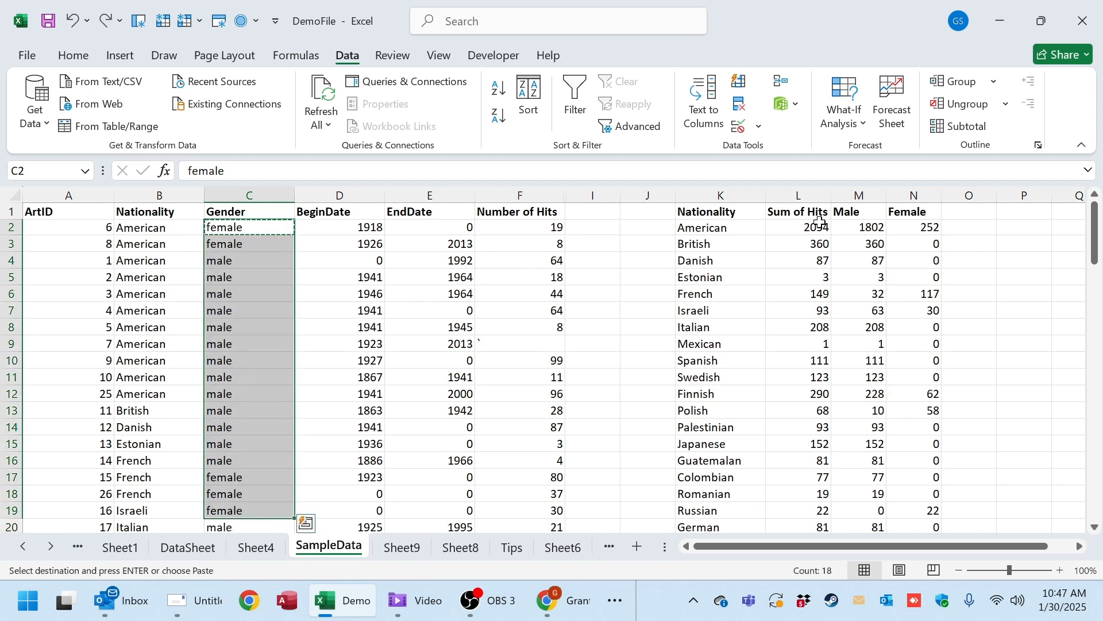
pyautogui.click(852, 228)
pyautogui.click(340, 171)
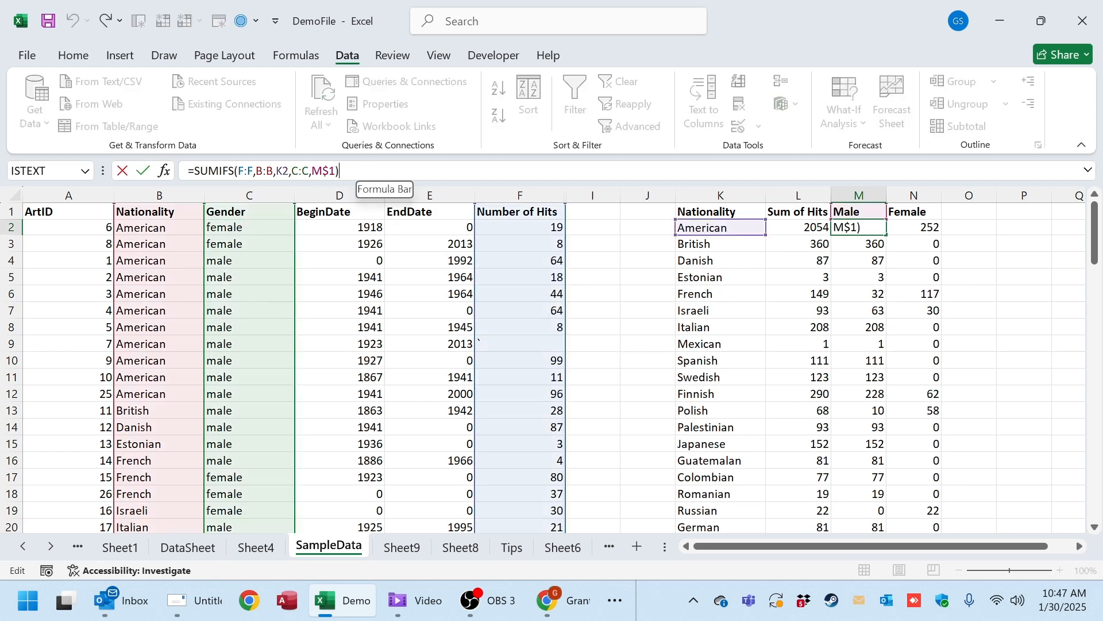
pyautogui.press('BackSpace')
pyautogui.write(',')
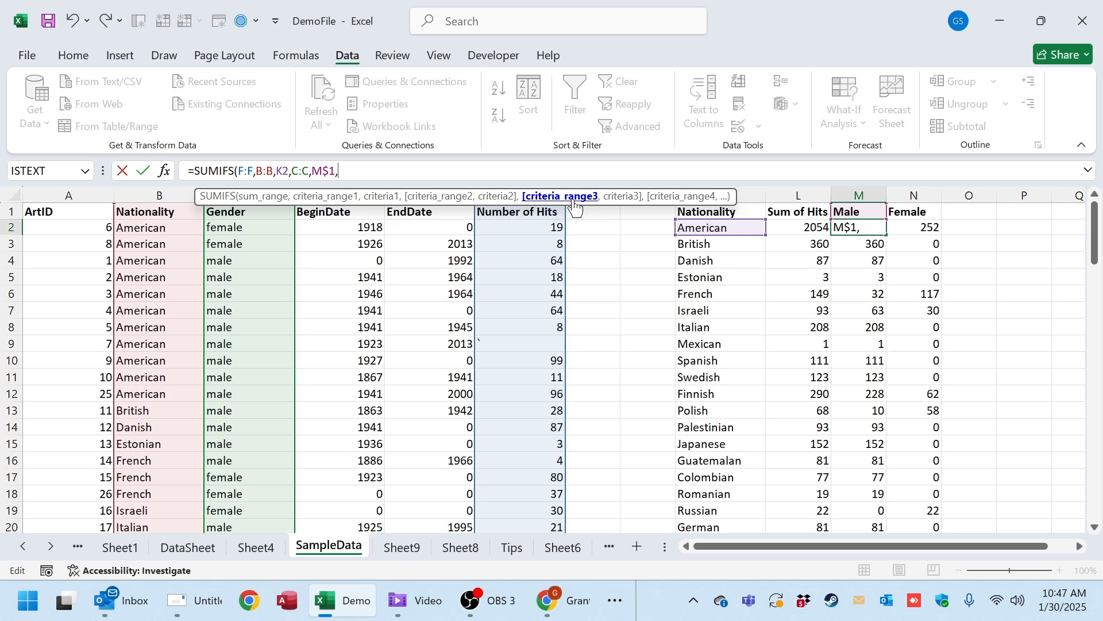
pyautogui.click(350, 220)
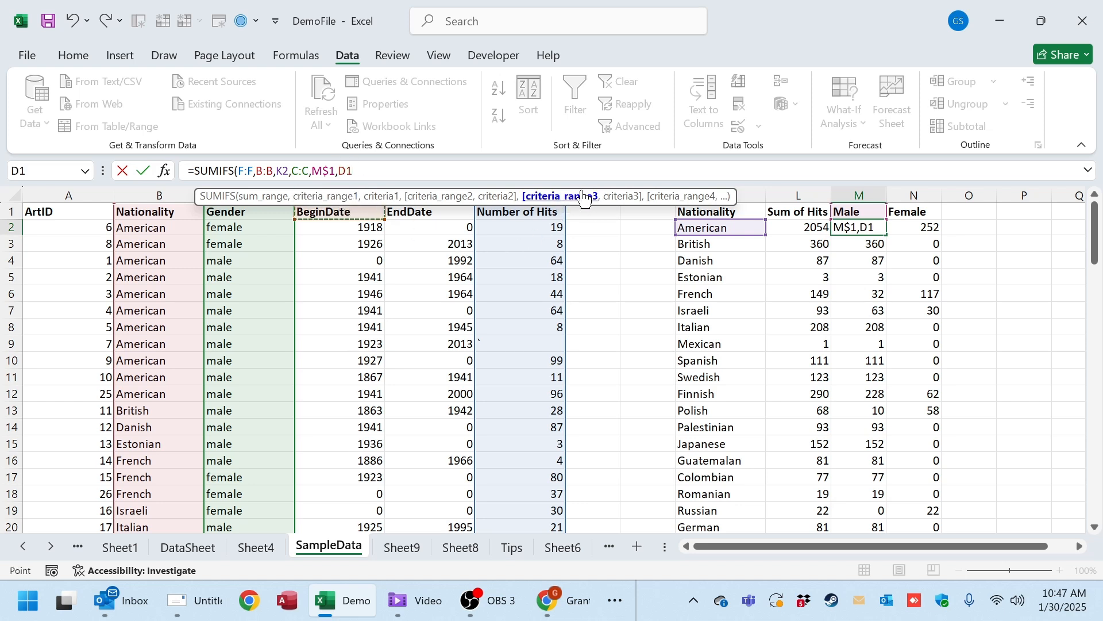
pyautogui.click(856, 276)
pyautogui.press('Escape')
# Extend the American Male SUMIFS formula in M2 with column D as third criteria range and 1918 as its criterion.
pyautogui.click(859, 207)
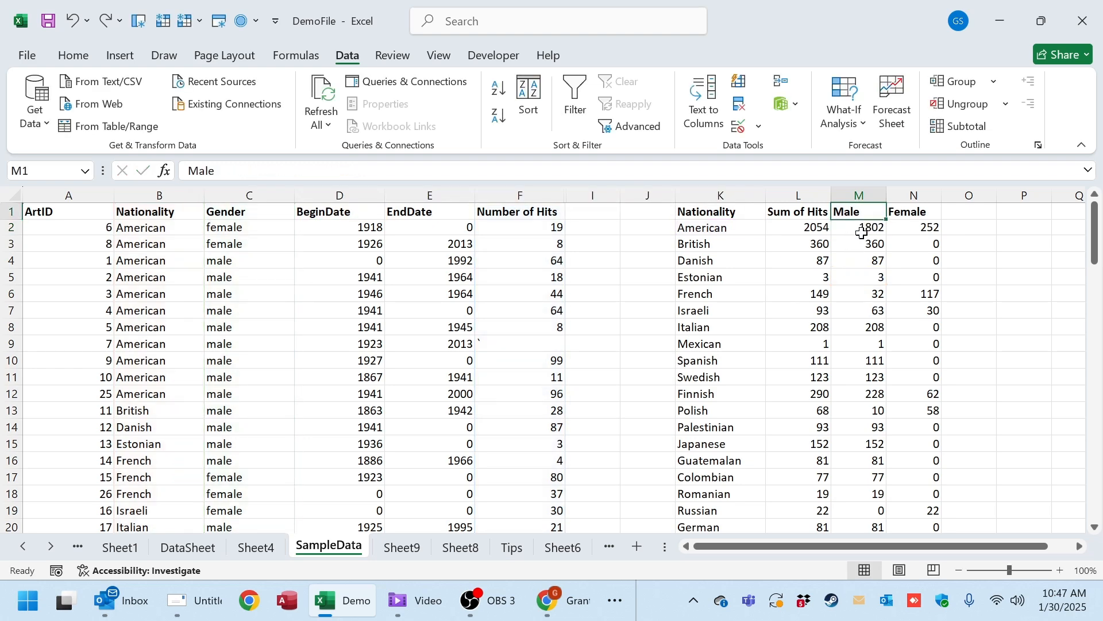
pyautogui.click(864, 230)
pyautogui.press('F2')
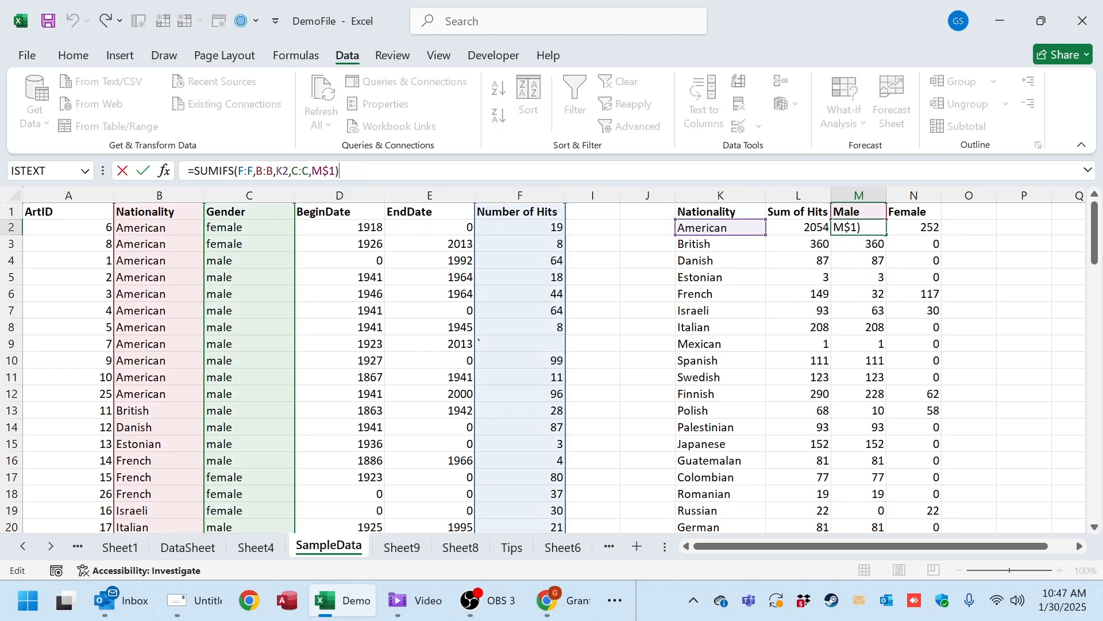
pyautogui.press('BackSpace')
pyautogui.write(',')
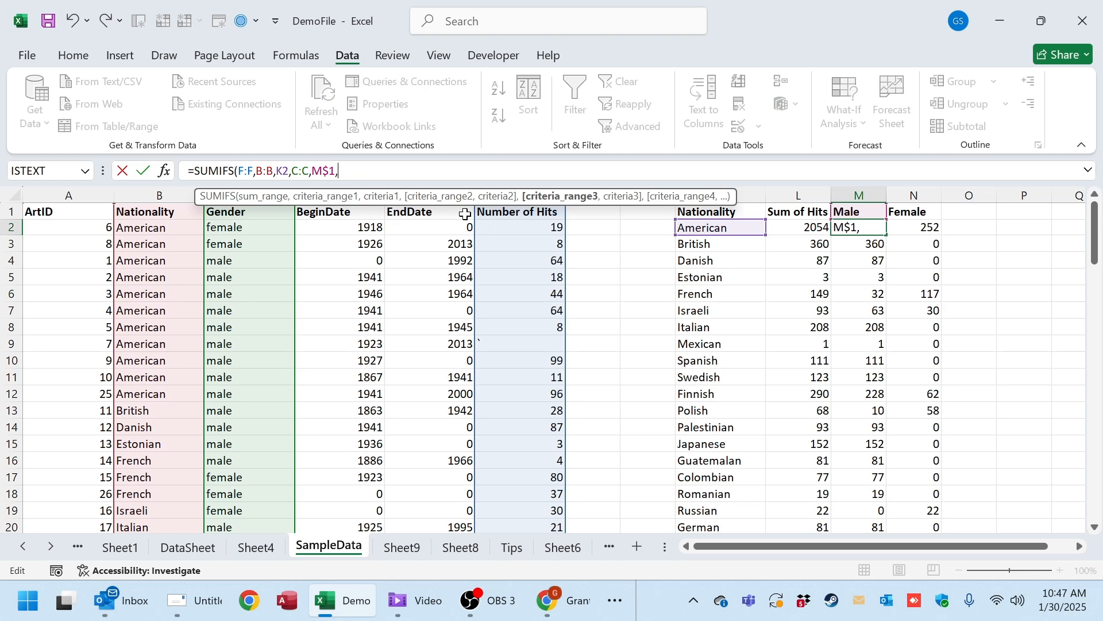
pyautogui.write('d')
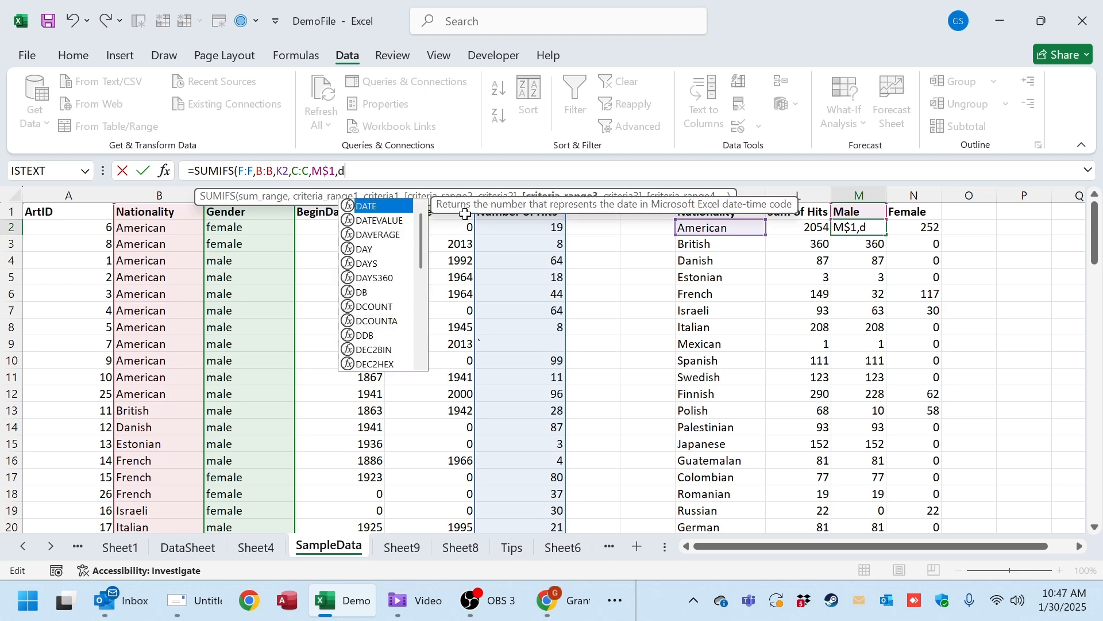
pyautogui.write(':d,')
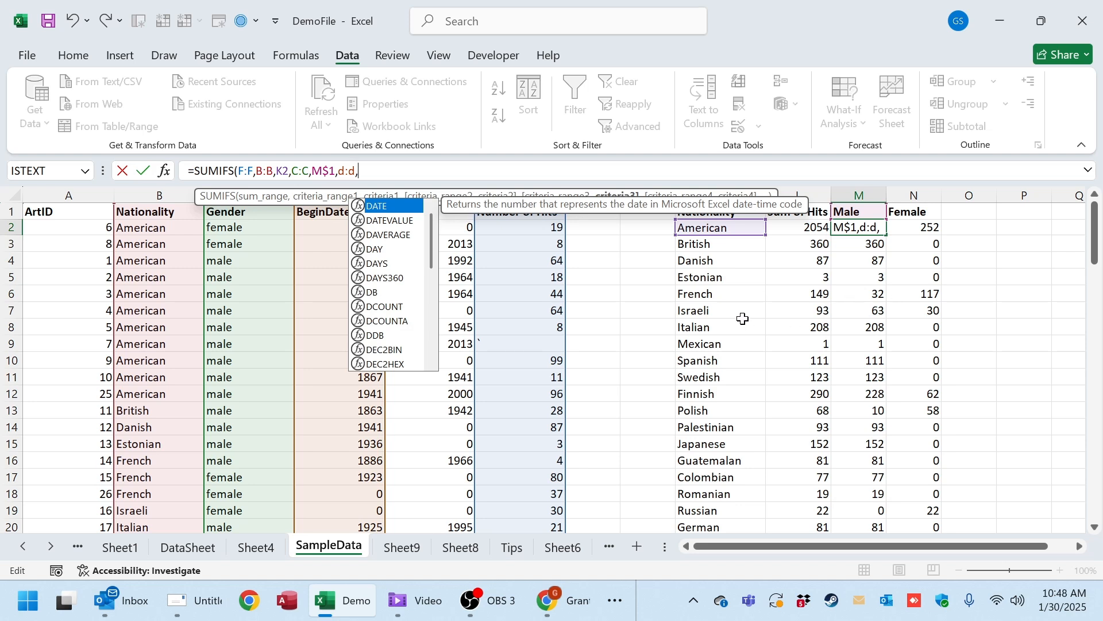
pyautogui.write('18')
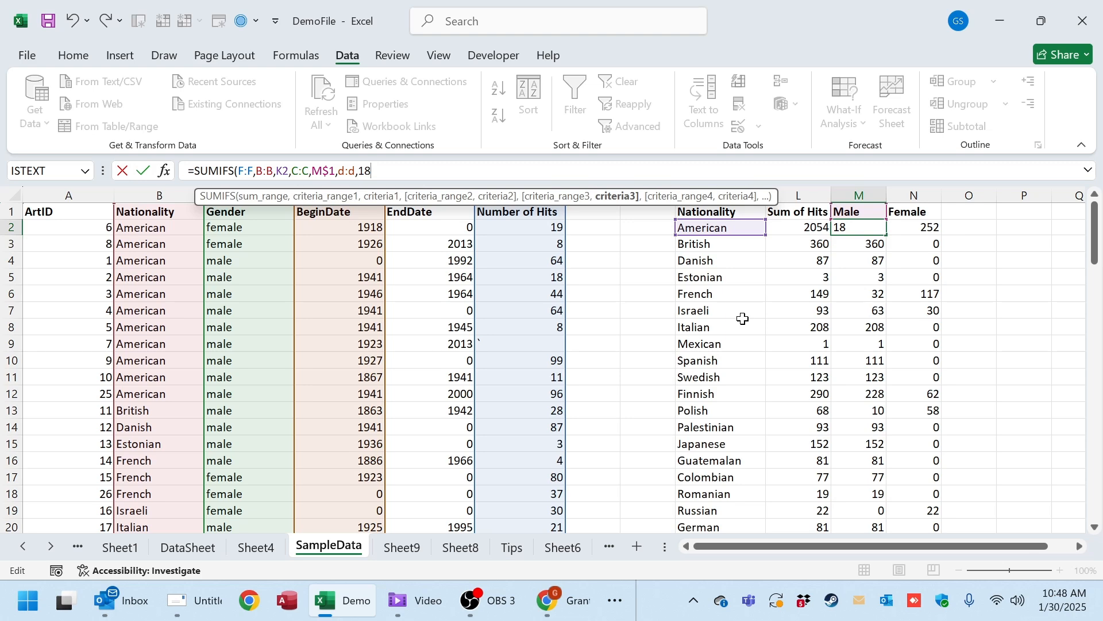
pyautogui.press('BackSpace')
pyautogui.write('918')
pyautogui.hotkey('ctrl', 'Return')
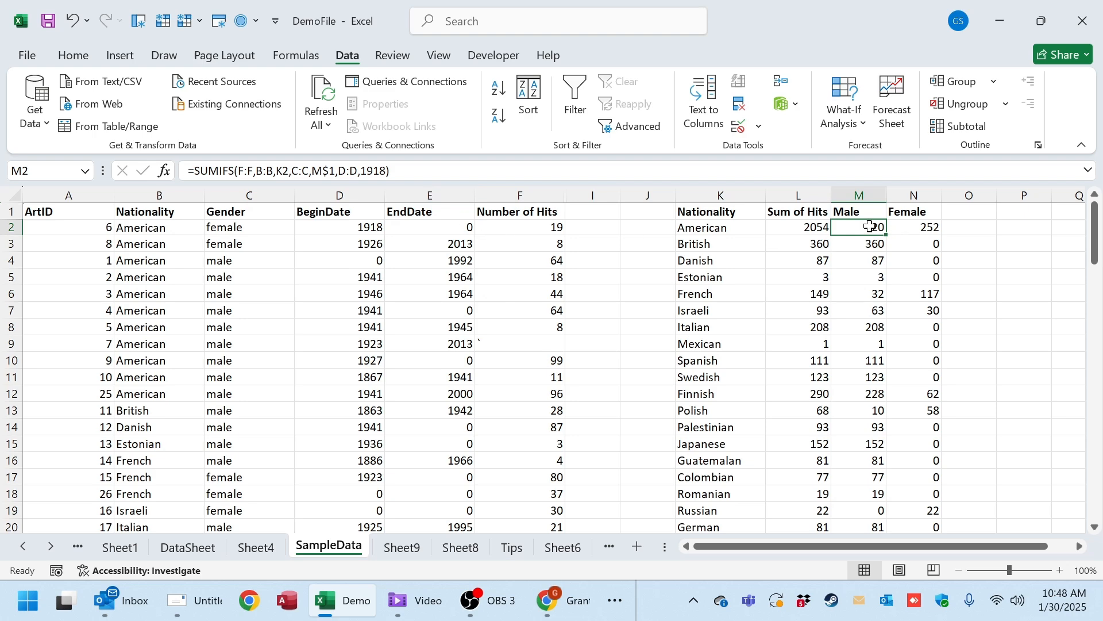
# Review the BeginDate range and criterion in M2's formula against the first record's Number of Hits.
pyautogui.click(359, 171)
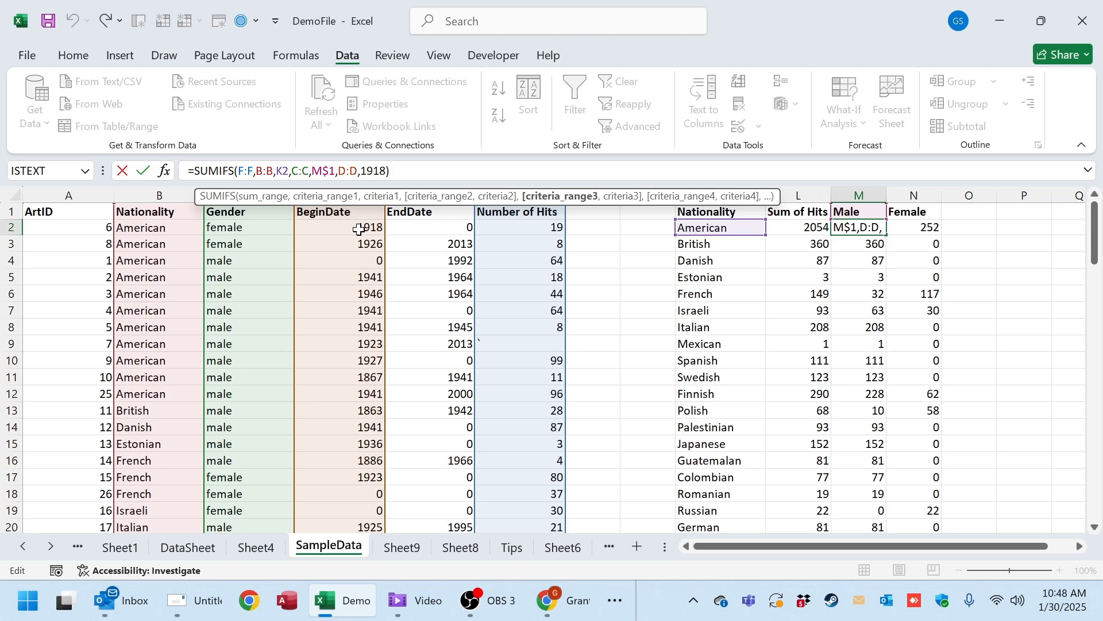
pyautogui.press('Escape')
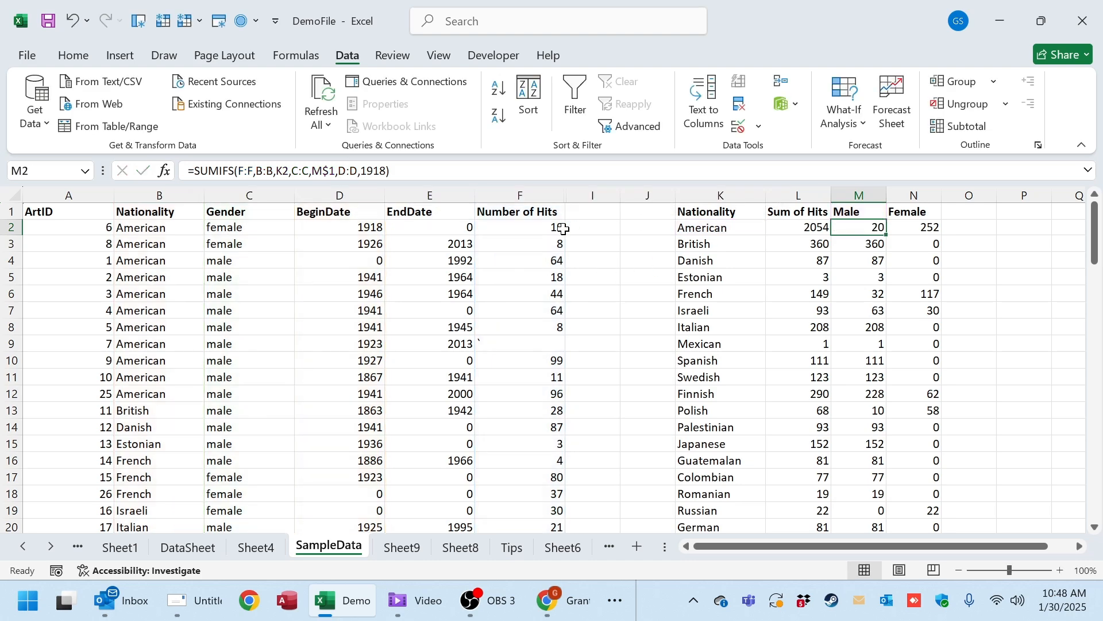
pyautogui.click(539, 233)
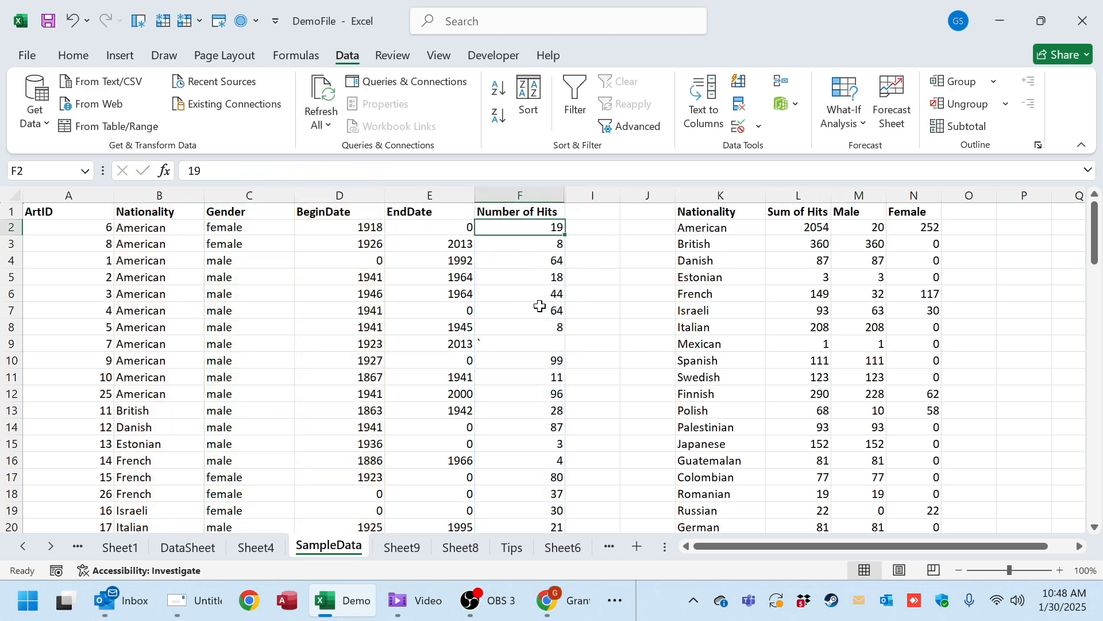
# Add filters to the data's header row and filter BeginDate to show only 1918.
pyautogui.click(347, 209)
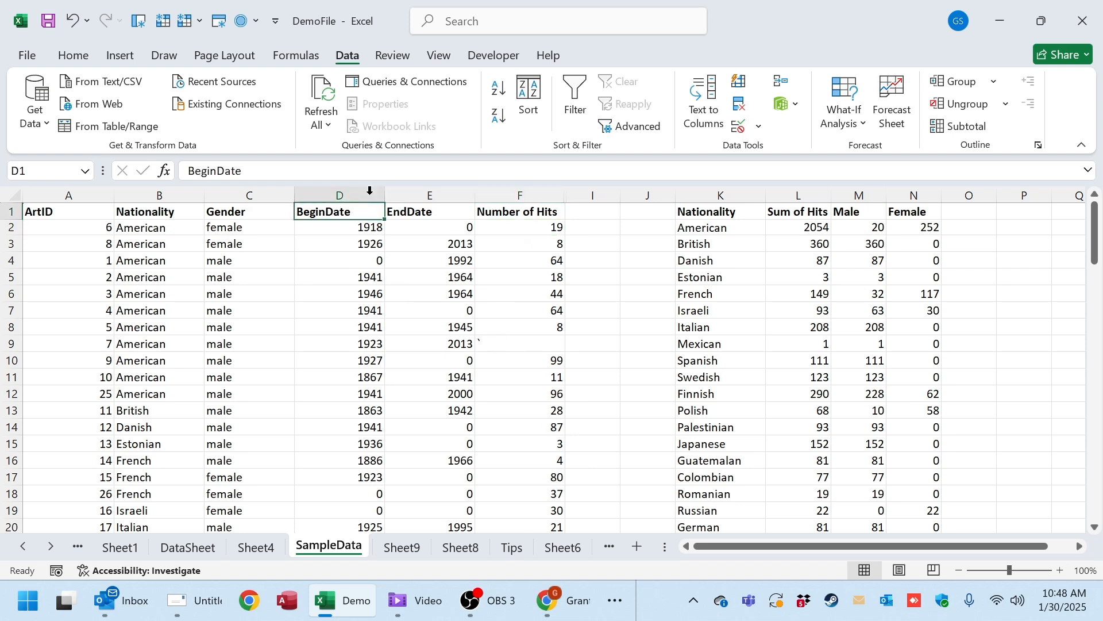
pyautogui.click(575, 97)
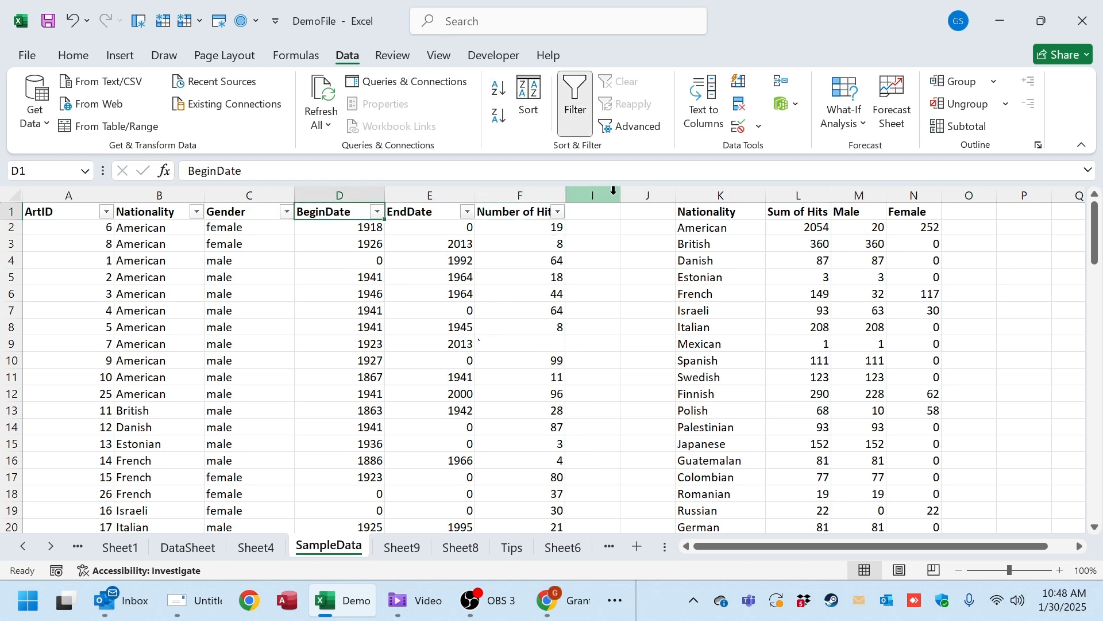
pyautogui.click(377, 212)
pyautogui.click(213, 394)
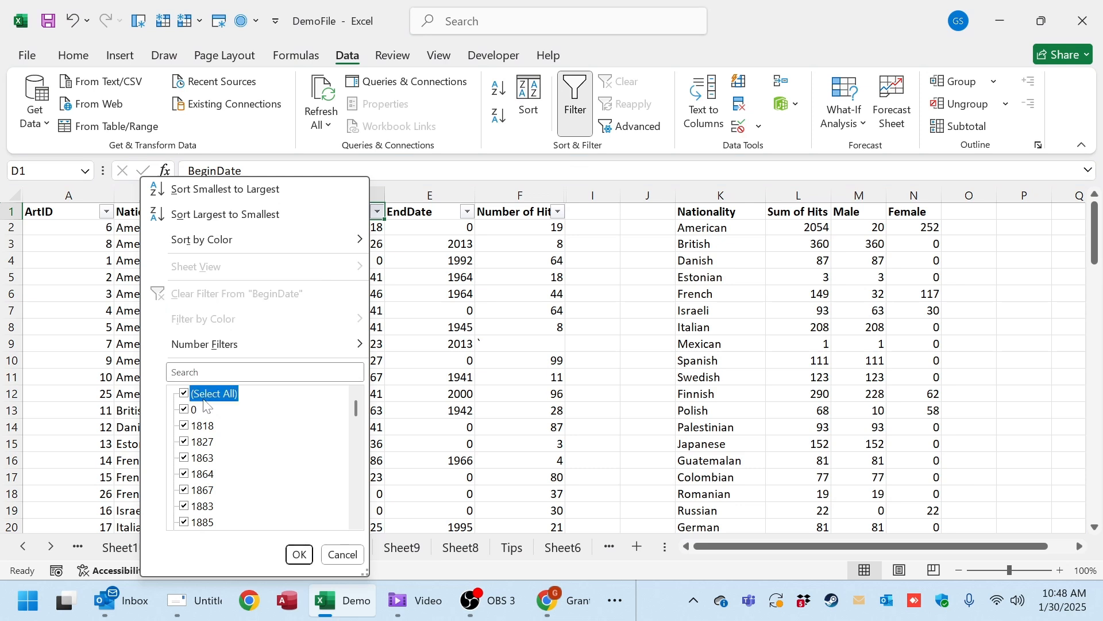
pyautogui.click(202, 426)
pyautogui.click(204, 428)
pyautogui.scroll(-8, 202, 488)
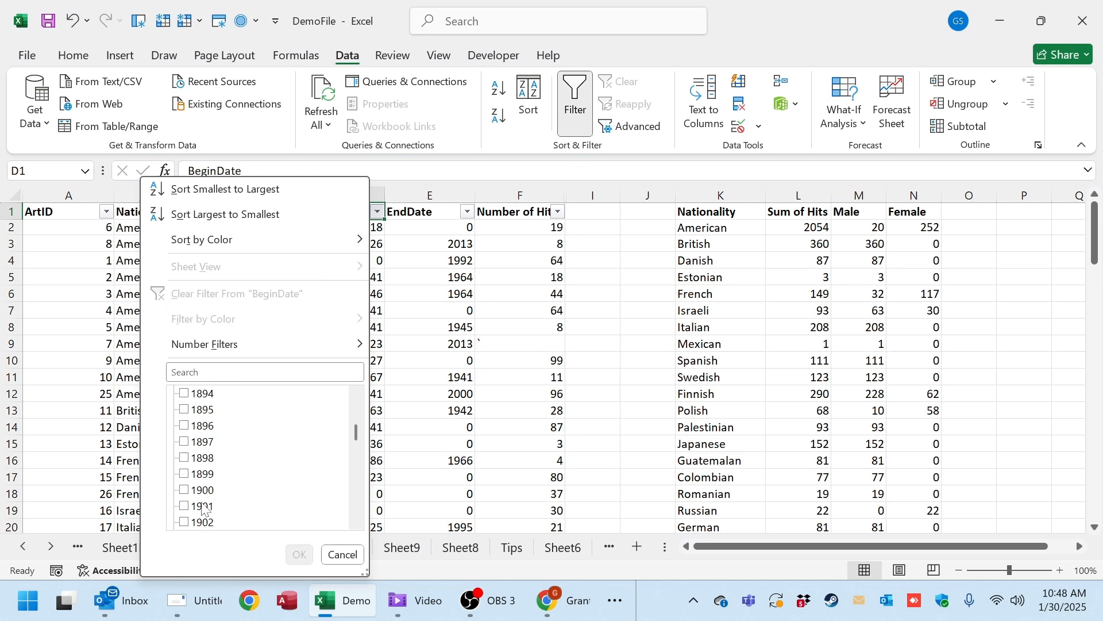
pyautogui.scroll(-1, 203, 511)
pyautogui.click(202, 477)
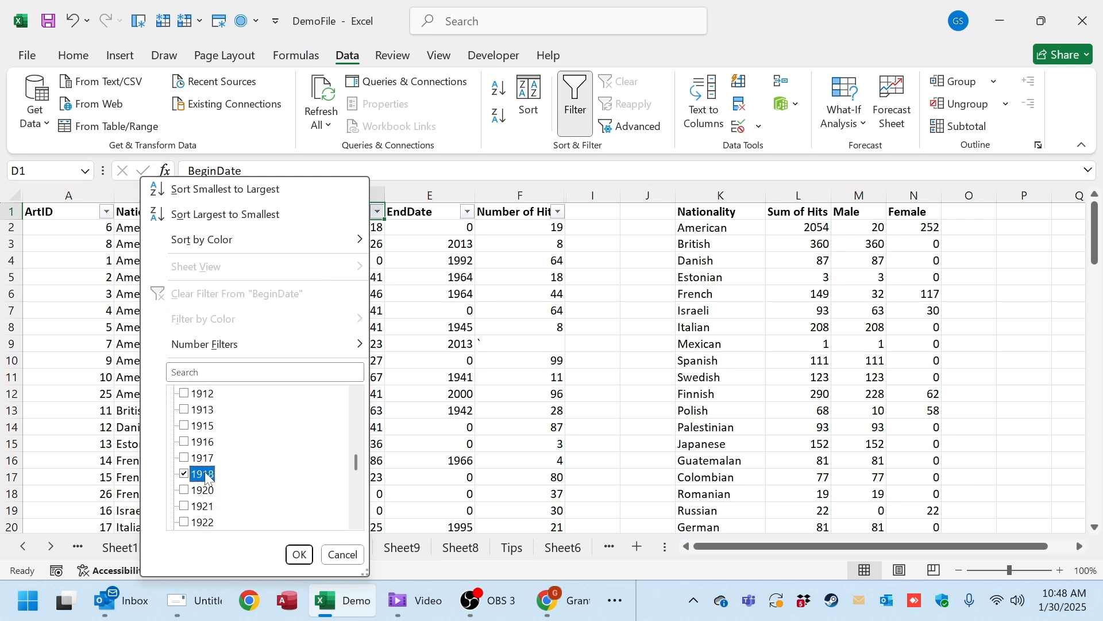
pyautogui.click(299, 554)
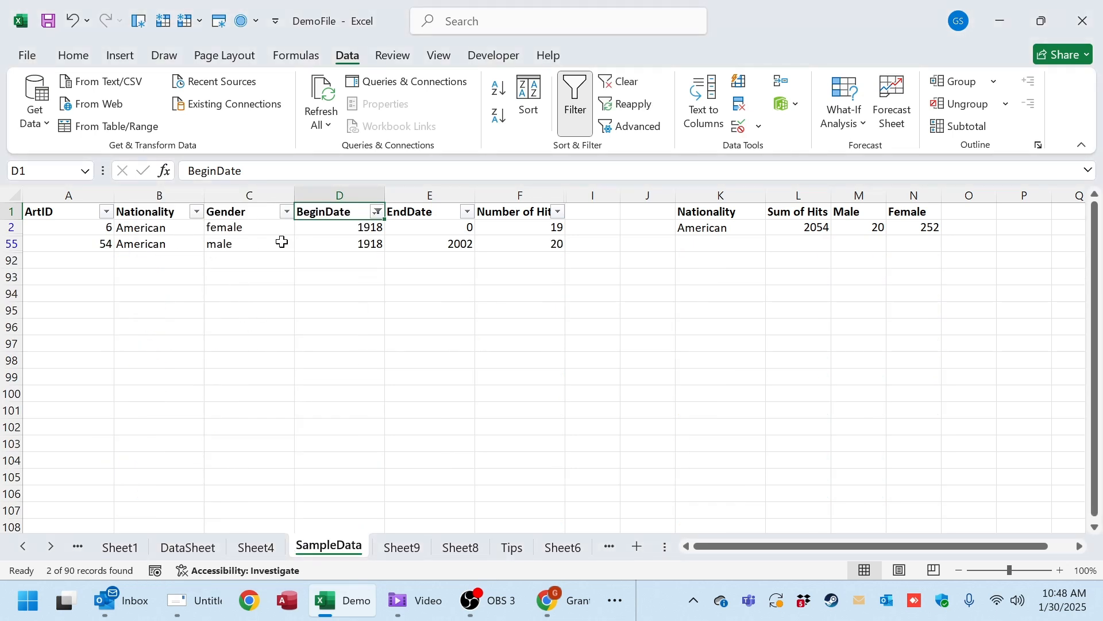
# Compare M2's SUMIFS formula with the filtered records, checking the gender, BeginDate and Number of Hits in row 55.
pyautogui.click(474, 229)
pyautogui.write('0')
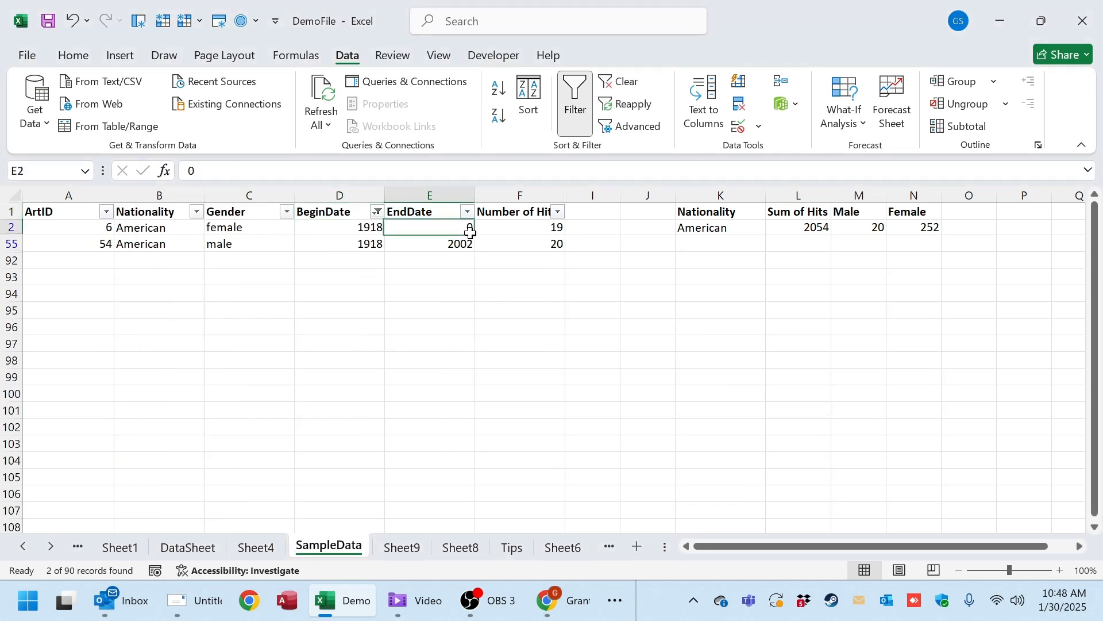
pyautogui.click(891, 229)
pyautogui.doubleClick(881, 233)
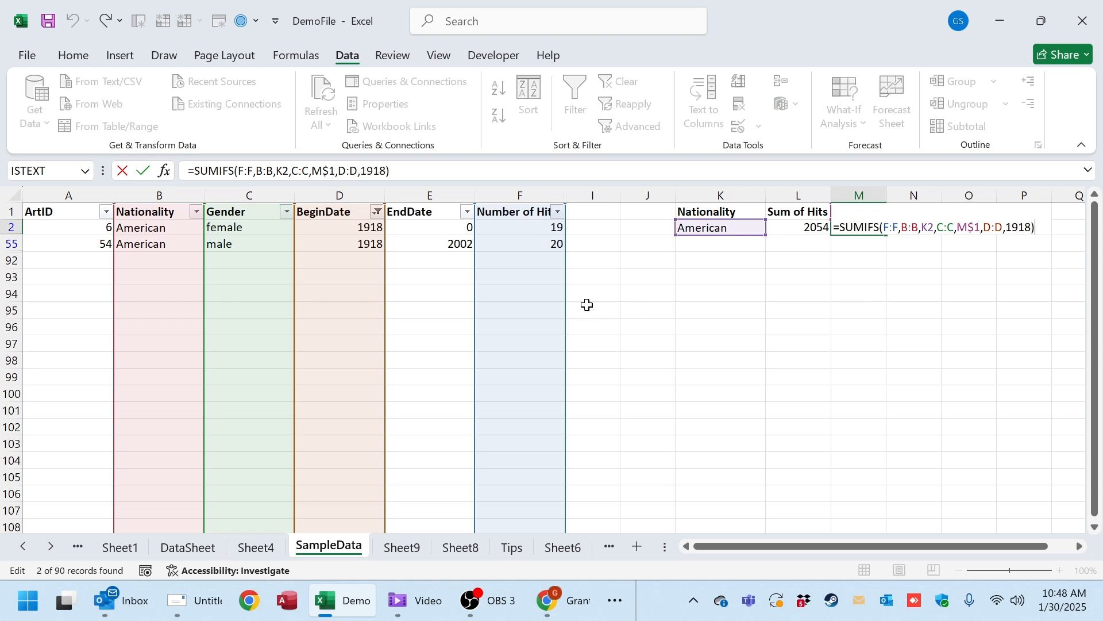
pyautogui.click(488, 245)
pyautogui.click(352, 244)
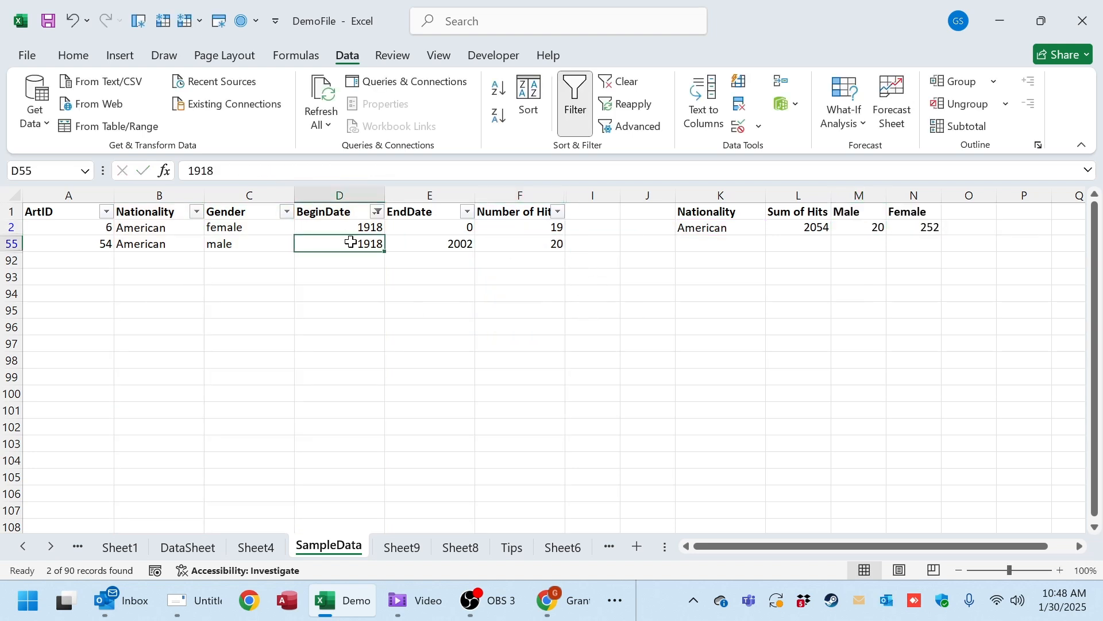
pyautogui.click(522, 242)
pyautogui.click(313, 241)
pyautogui.click(49, 241)
pyautogui.hotkey('shift', 'Down')
pyautogui.moveTo(175, 251); pyautogui.dragTo(591, 247)
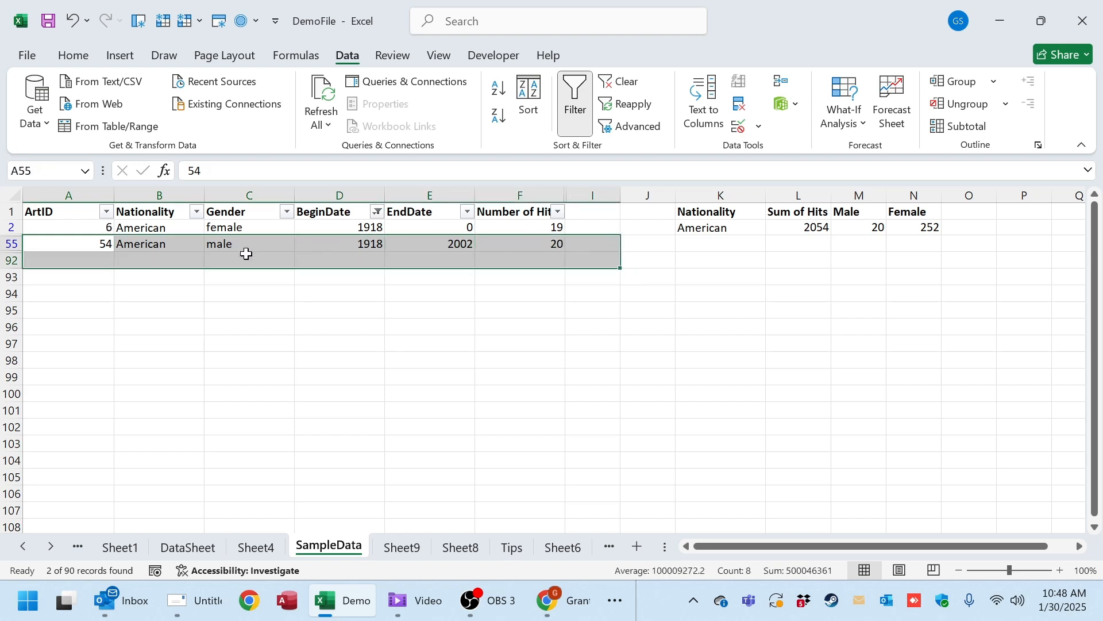
# Change the gender in C2 to male and check M2's Male total against the filtered Number of Hits values.
pyautogui.click(233, 228)
pyautogui.write('m')
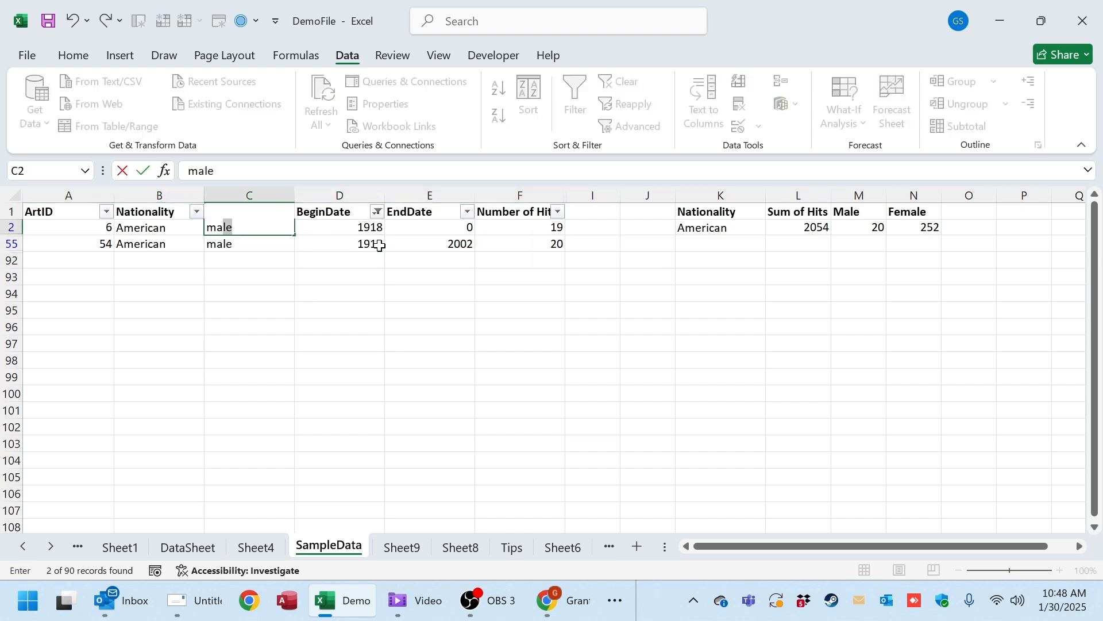
pyautogui.press('Return')
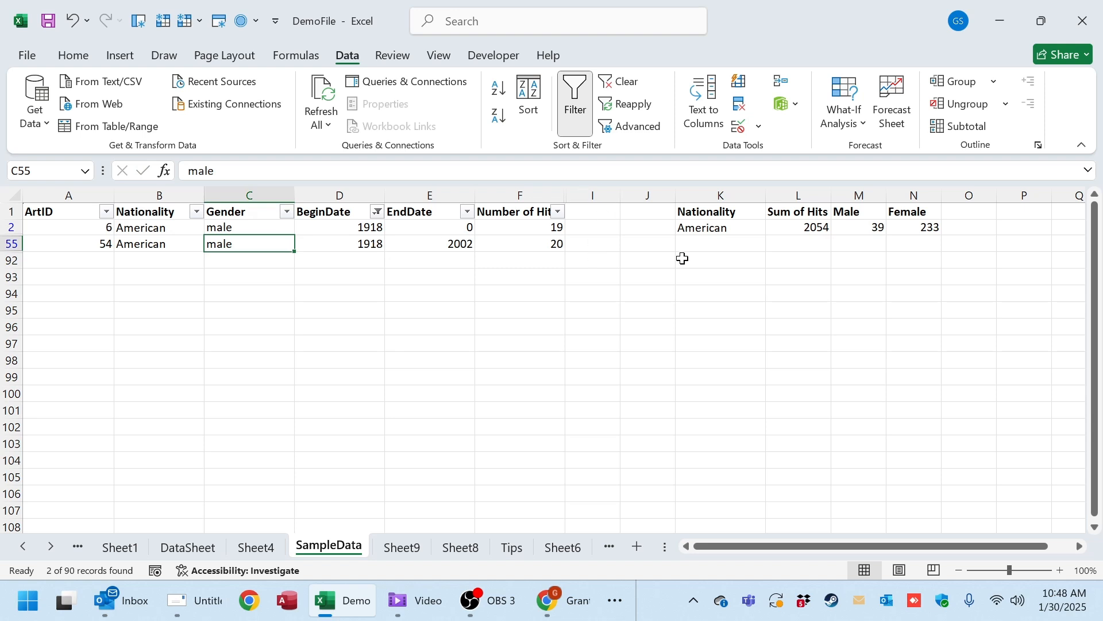
pyautogui.click(868, 233)
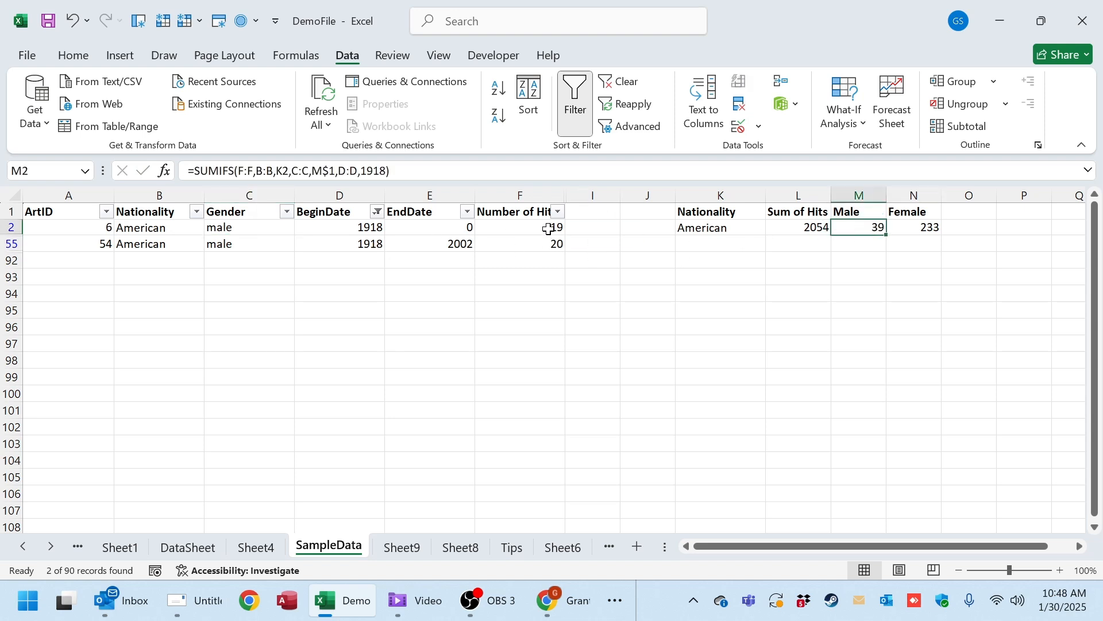
pyautogui.moveTo(549, 229); pyautogui.dragTo(549, 246)
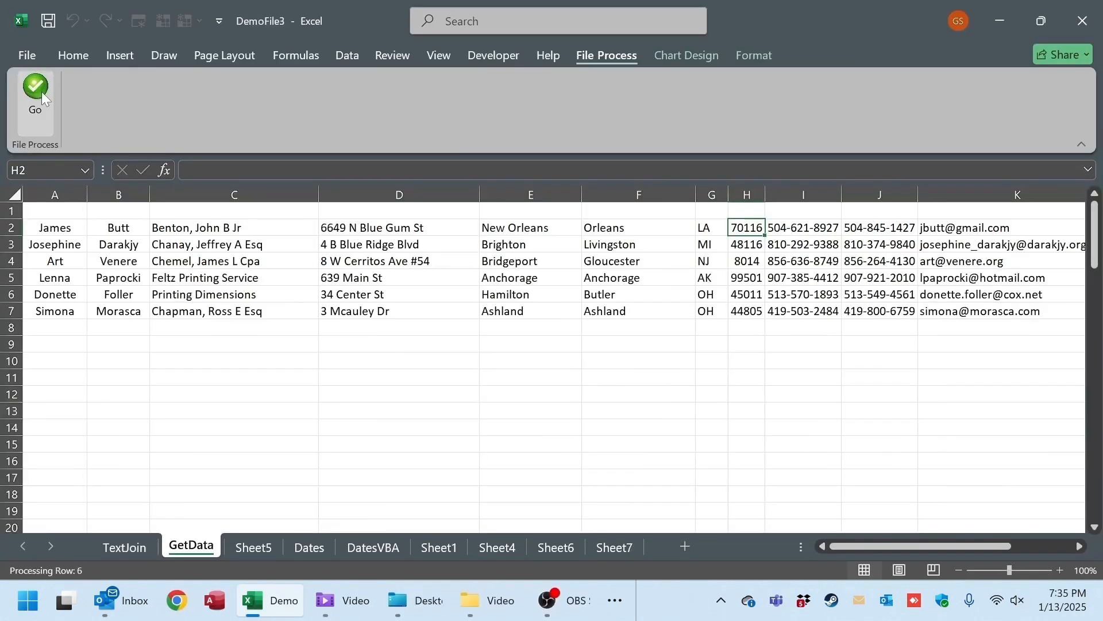